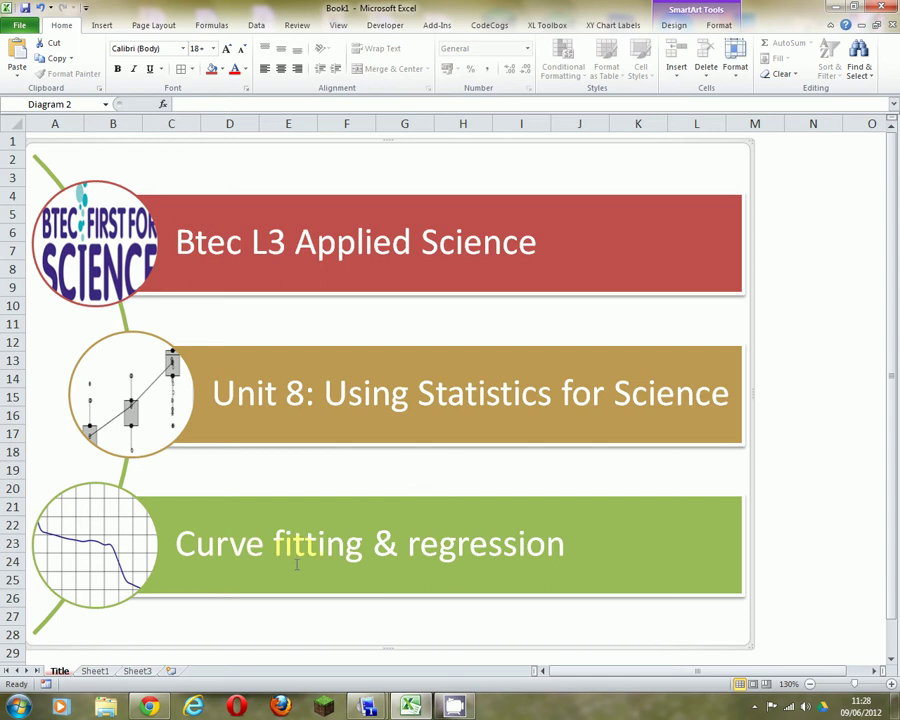
Step: Go to Sheet1, where the seabass Mass (g) and Length (cm) table is
left_click(95, 670)
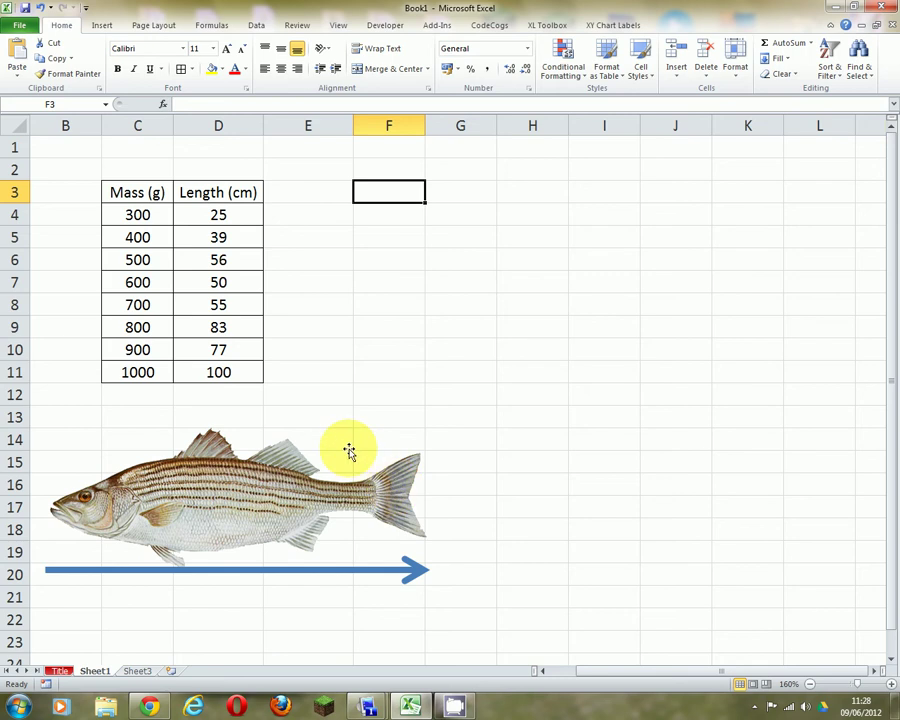
left_click(131, 193)
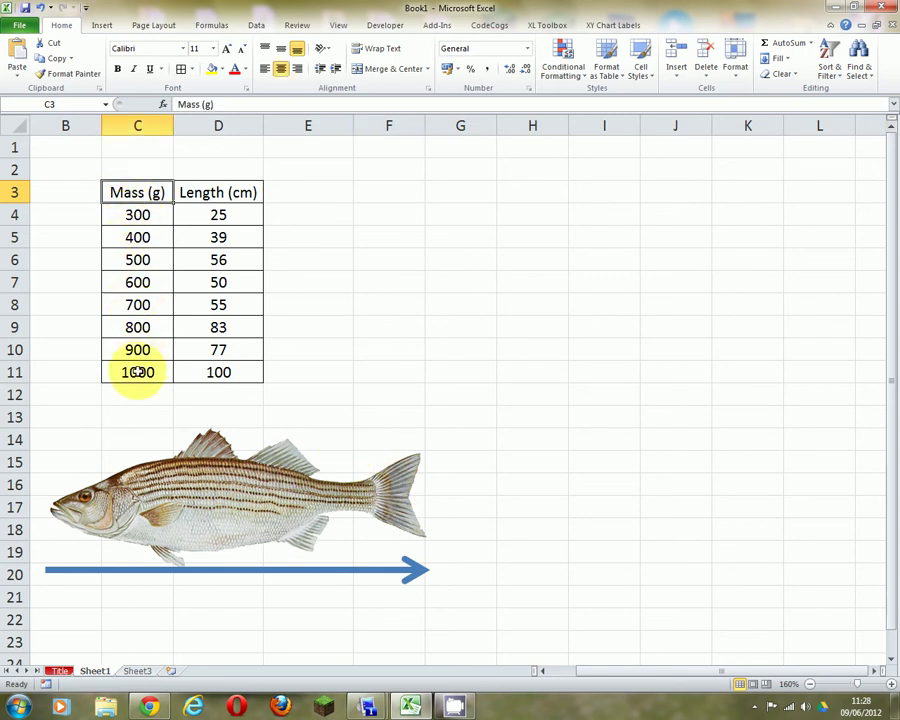
left_click(241, 193)
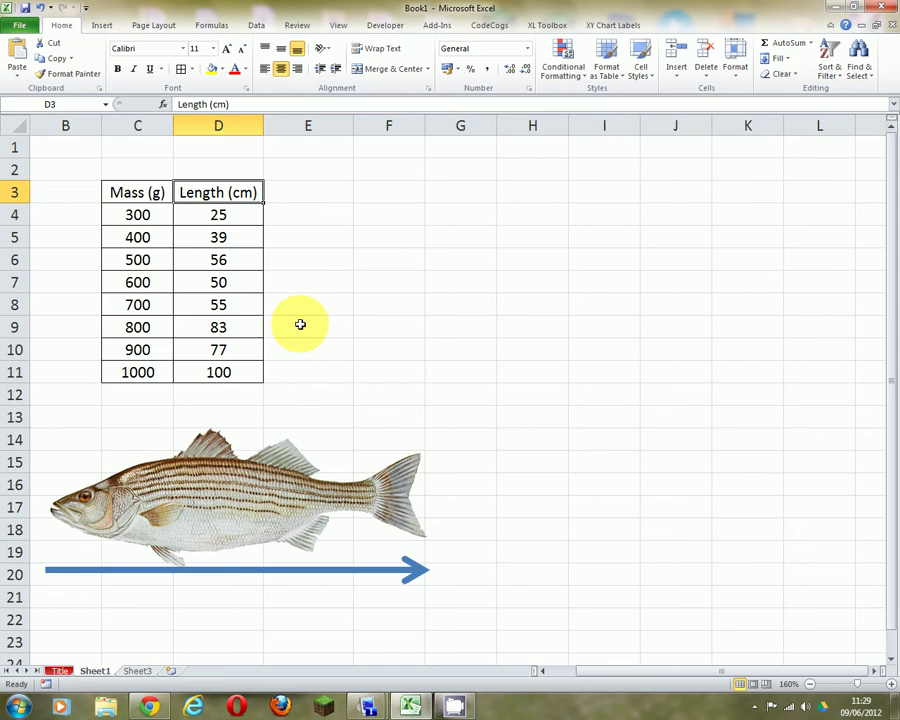
left_click(394, 316)
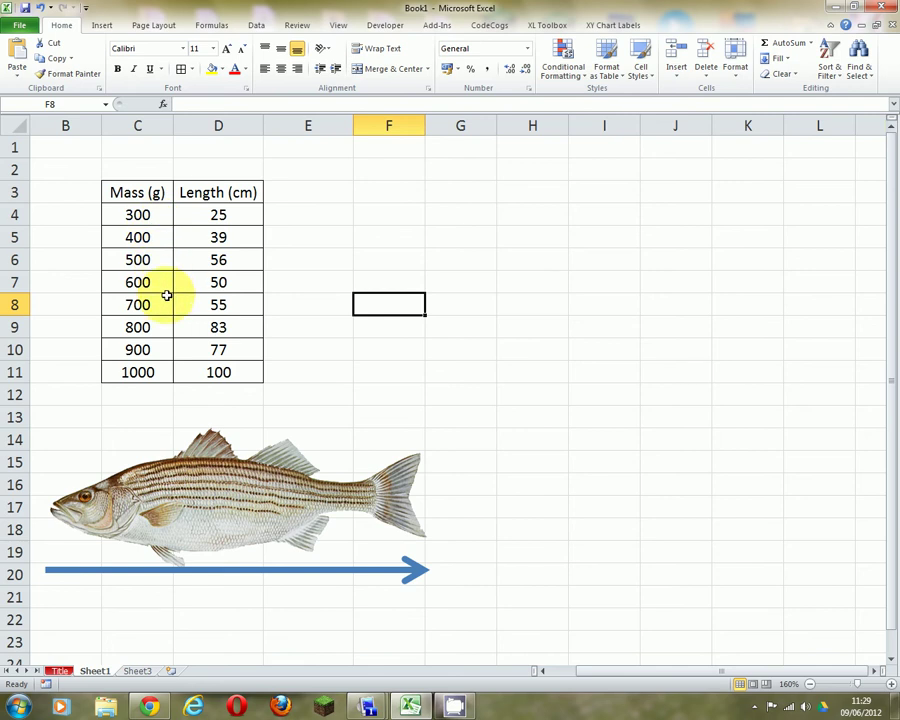
left_click(157, 216)
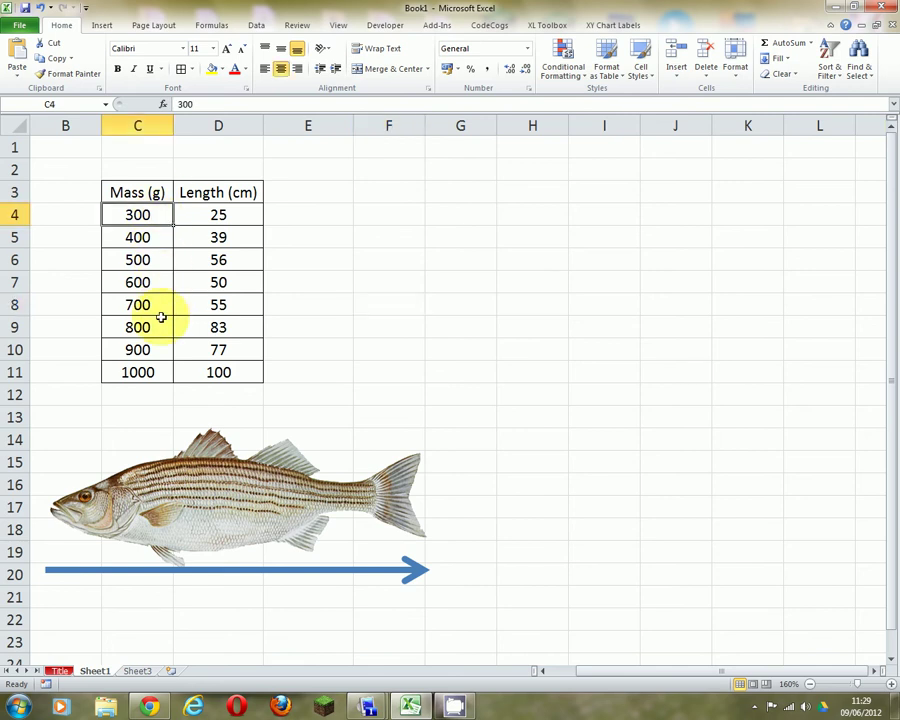
left_click(150, 370)
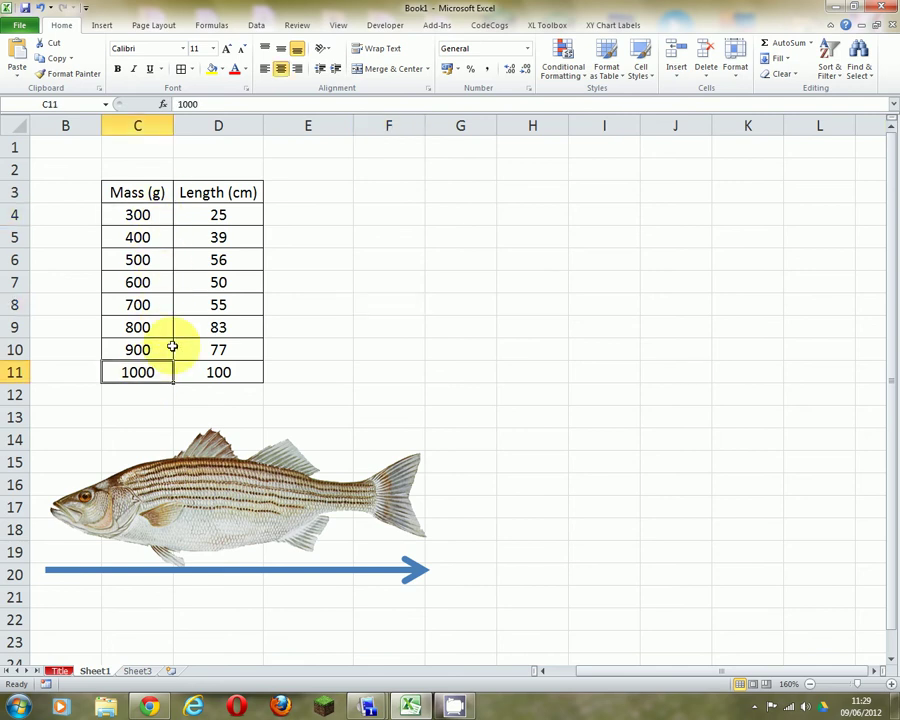
left_click(227, 211)
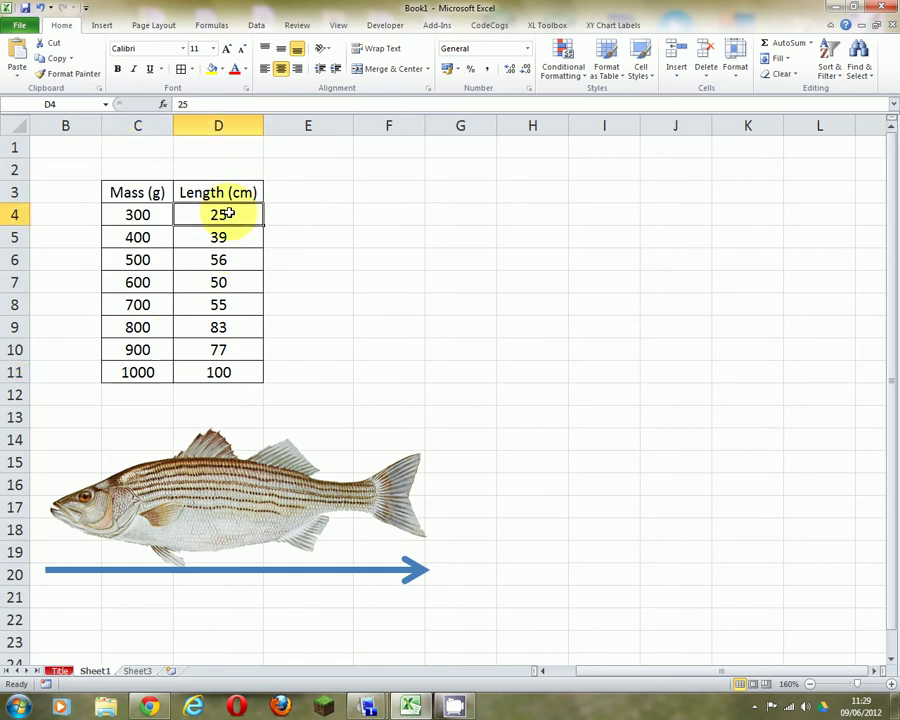
left_click(221, 368)
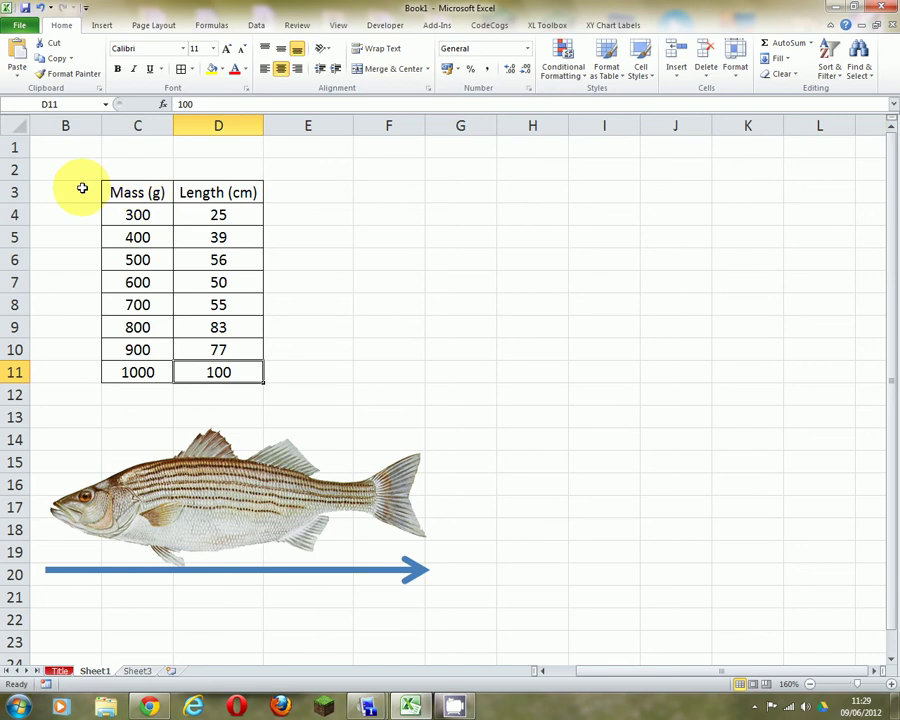
left_click_drag(150, 192, 247, 364)
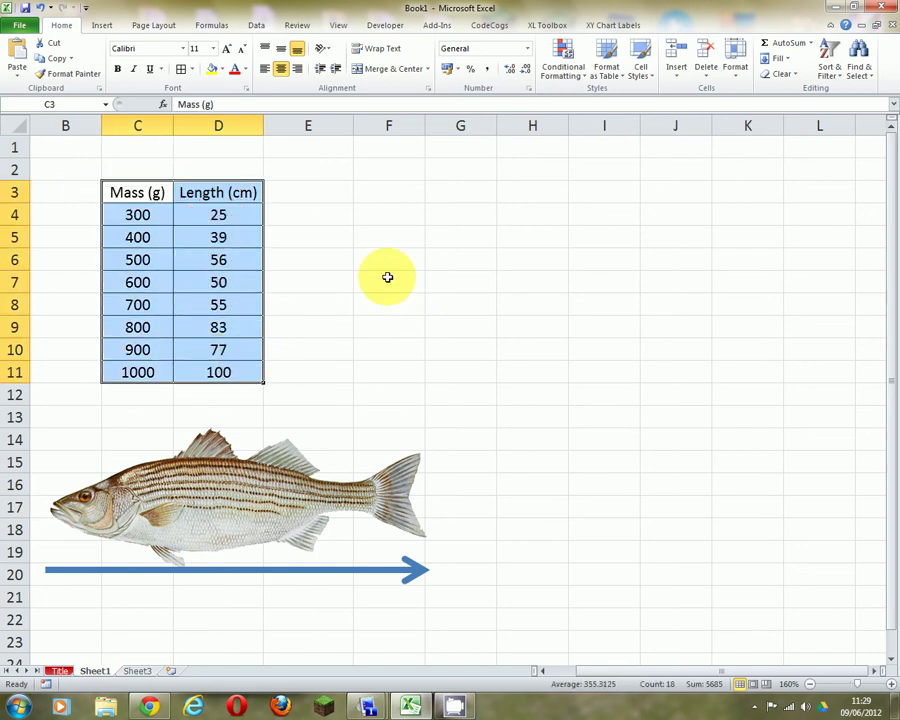
Step: Insert a markers-only scatter chart of C3:D11 and place it to the right of the table
left_click(102, 25)
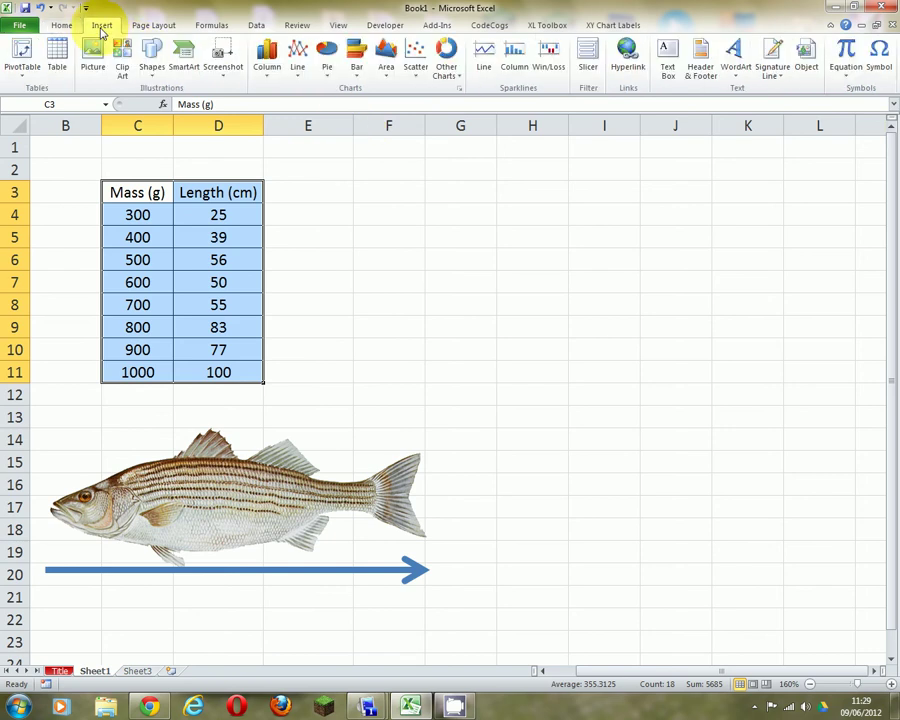
left_click(416, 62)
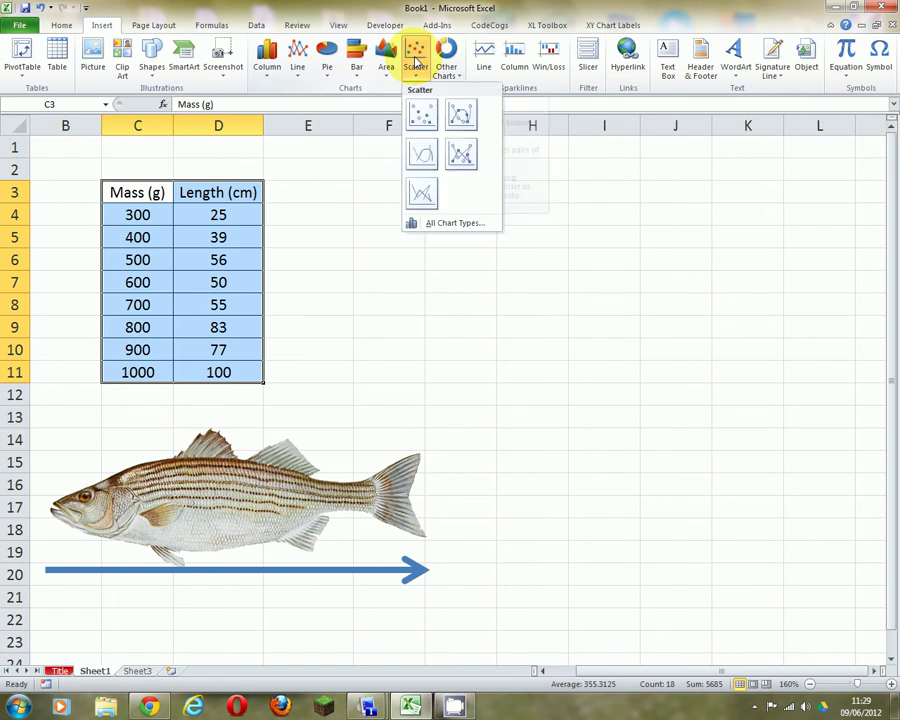
left_click(421, 118)
left_click_drag(376, 232, 434, 151)
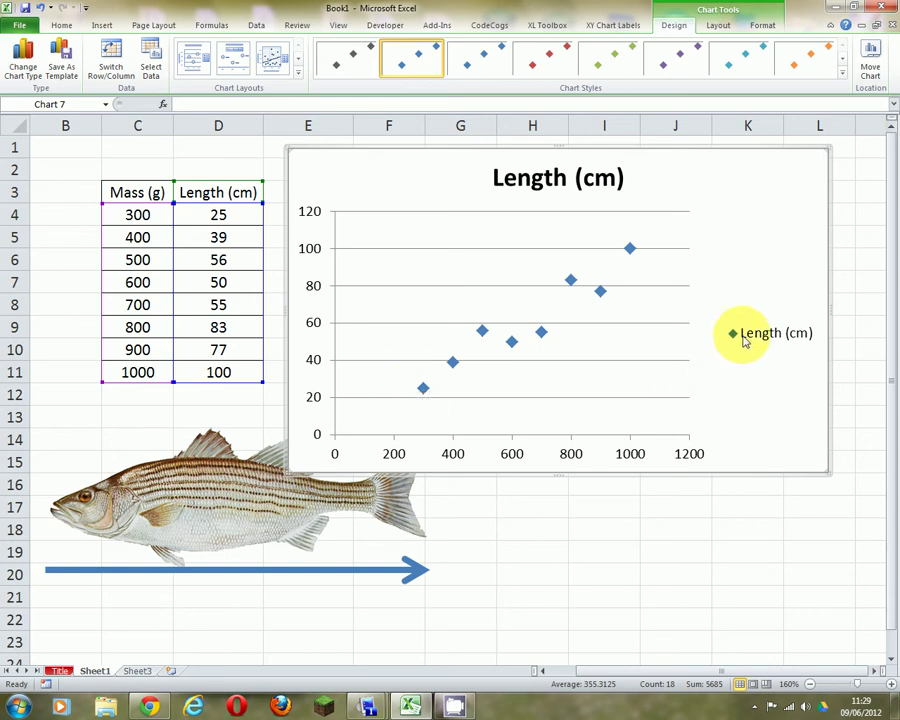
Step: Delete the legend from the scatter chart
left_click(772, 334)
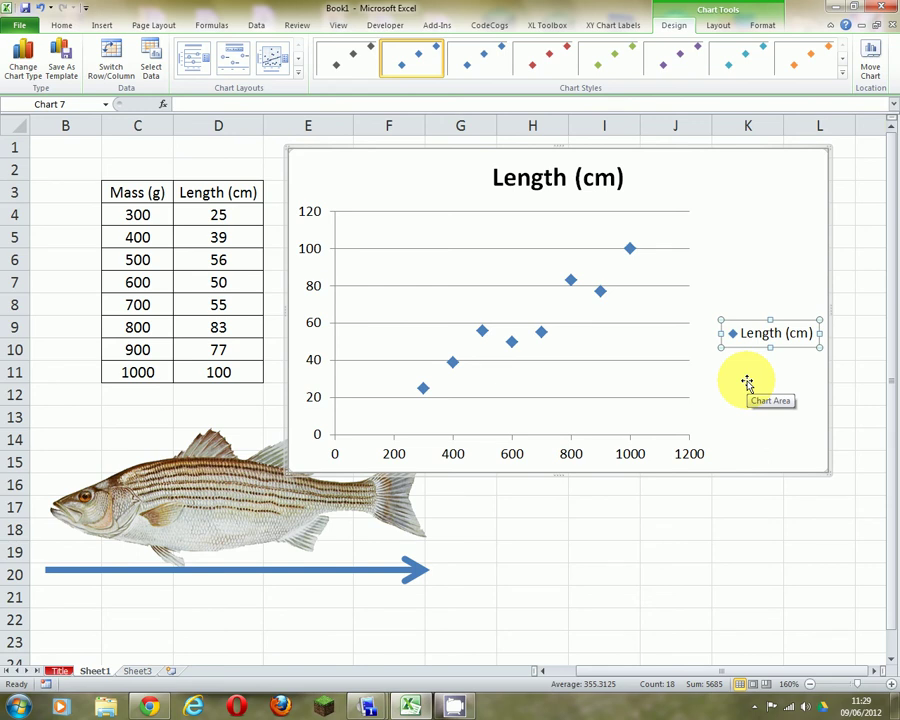
key("Delete")
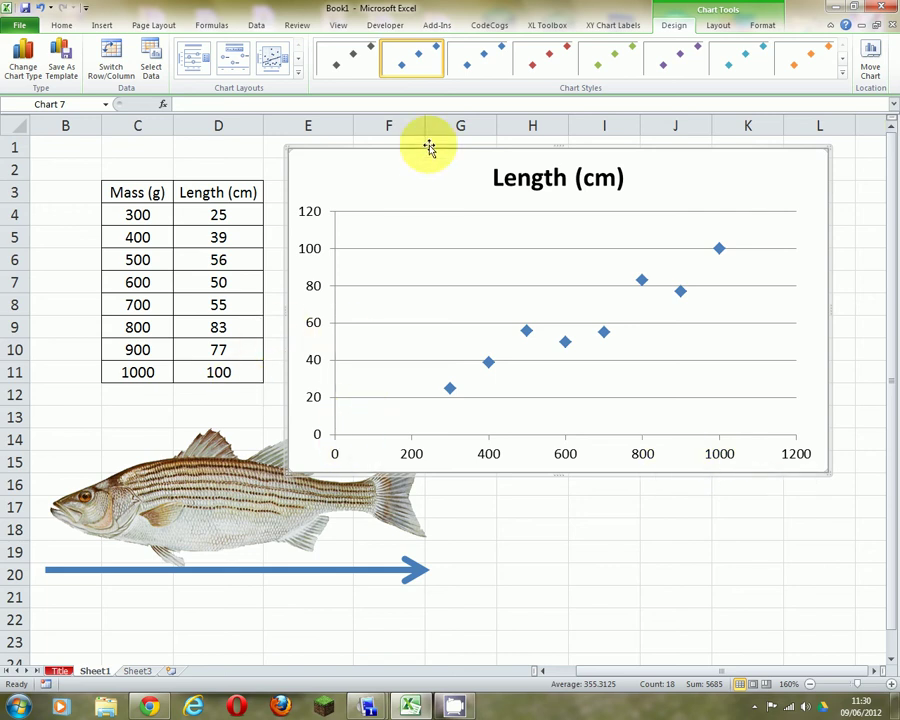
left_click(720, 27)
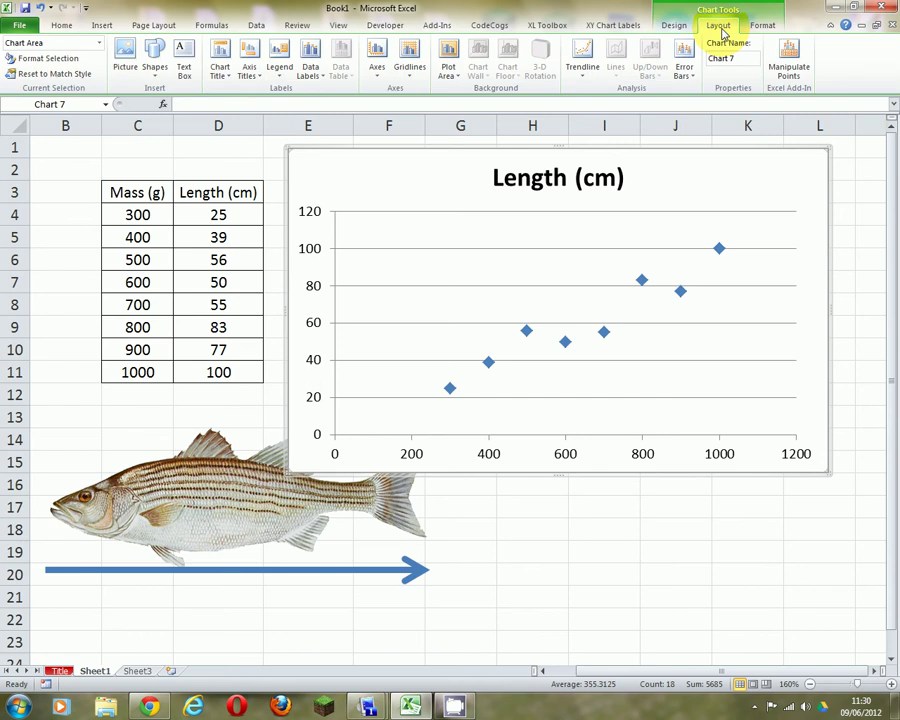
Step: Add a horizontal axis title below the axis reading Mass(g)
left_click(251, 60)
mouse_move(266, 95)
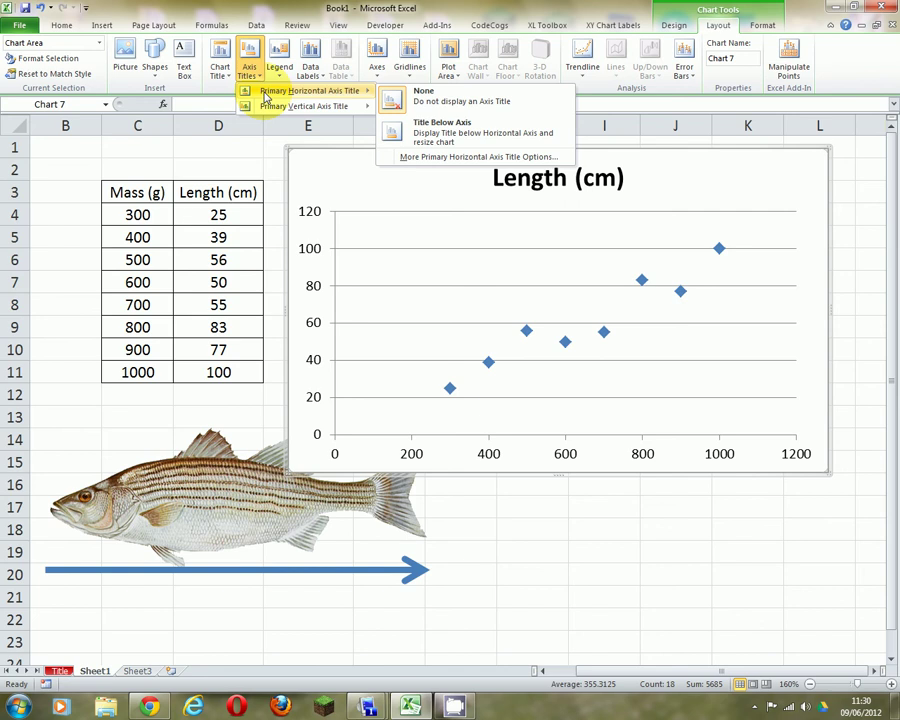
left_click(466, 135)
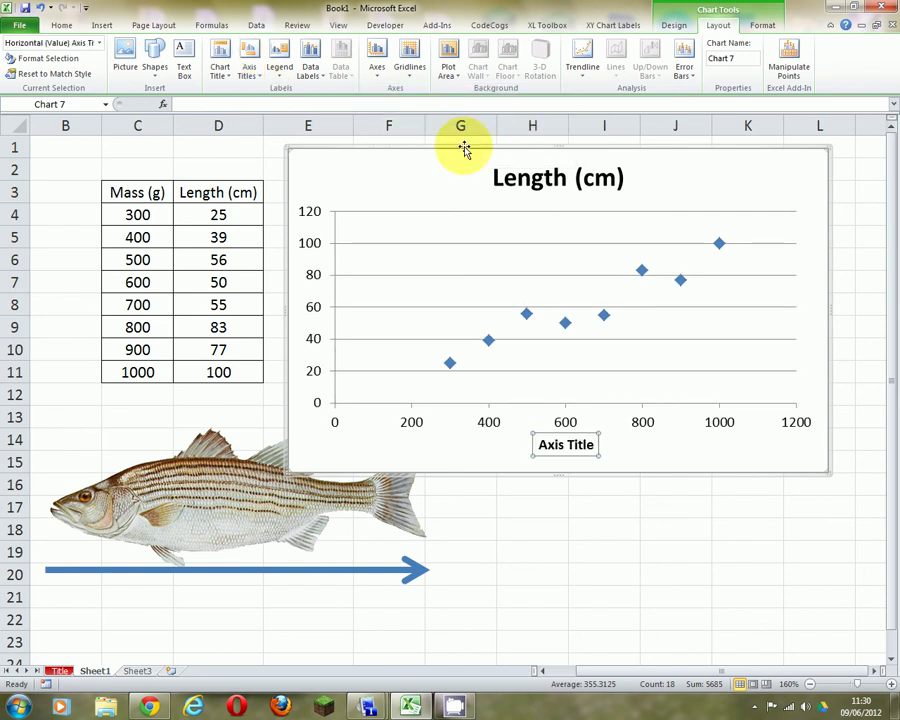
type("Mass(g")
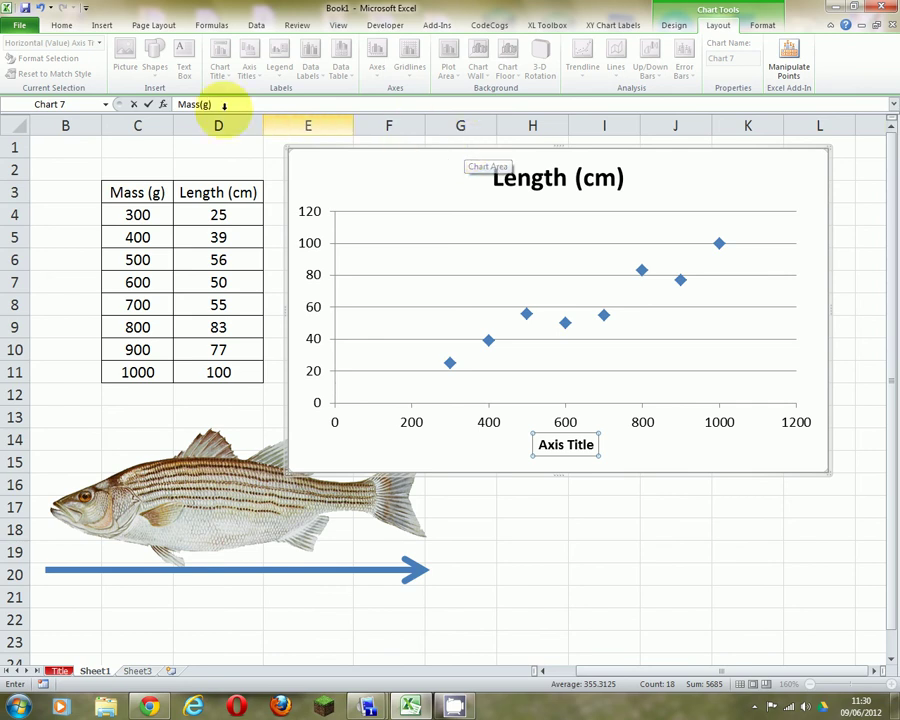
left_click(148, 104)
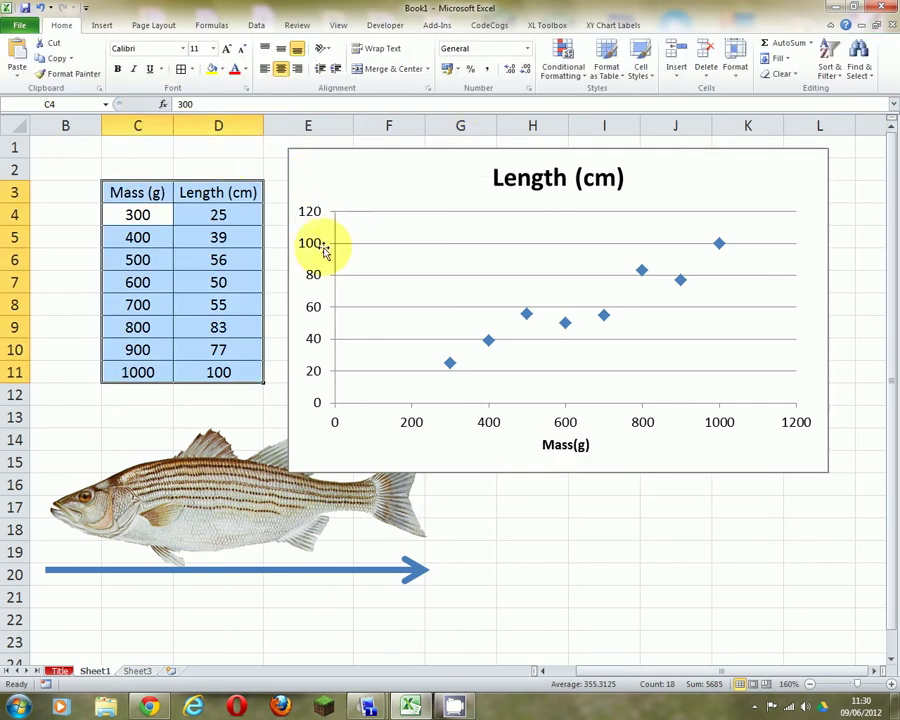
left_click(297, 266)
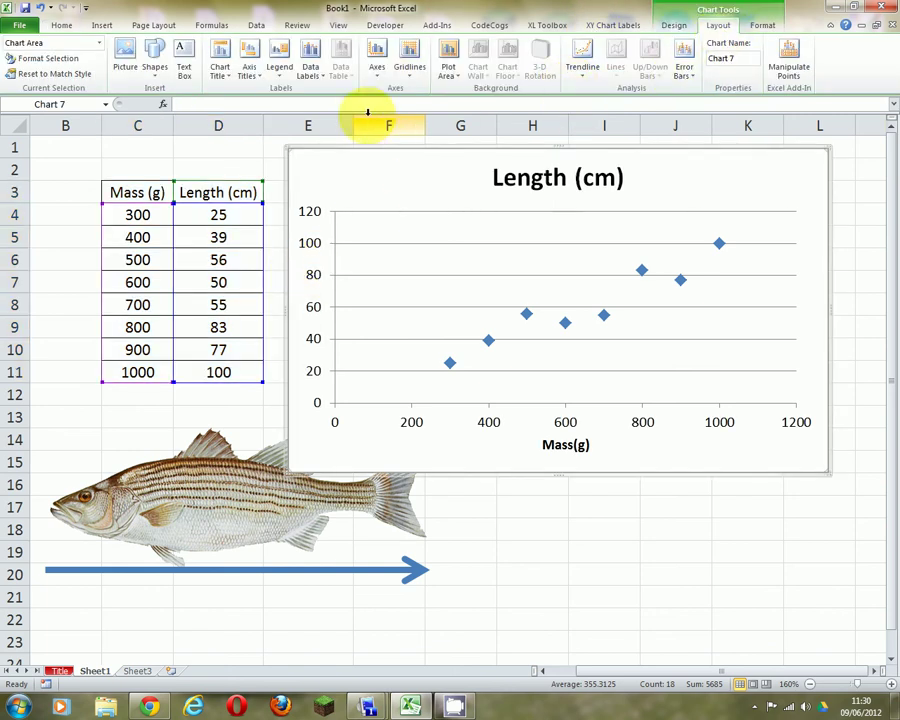
left_click(249, 65)
Step: Add a rotated vertical axis title reading Length(cm)
mouse_move(270, 106)
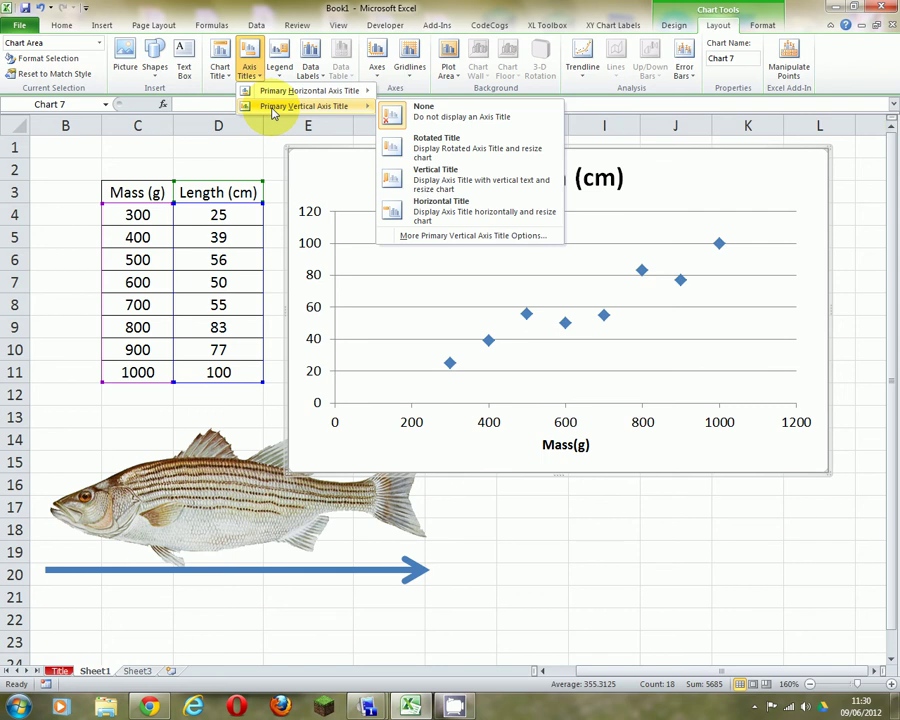
left_click(420, 147)
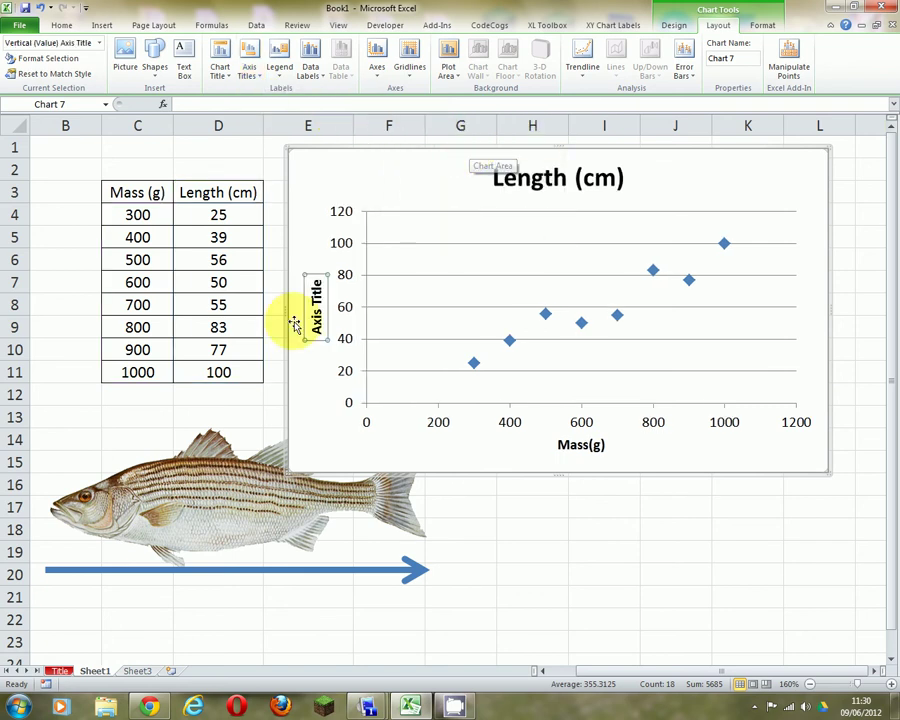
left_click(190, 105)
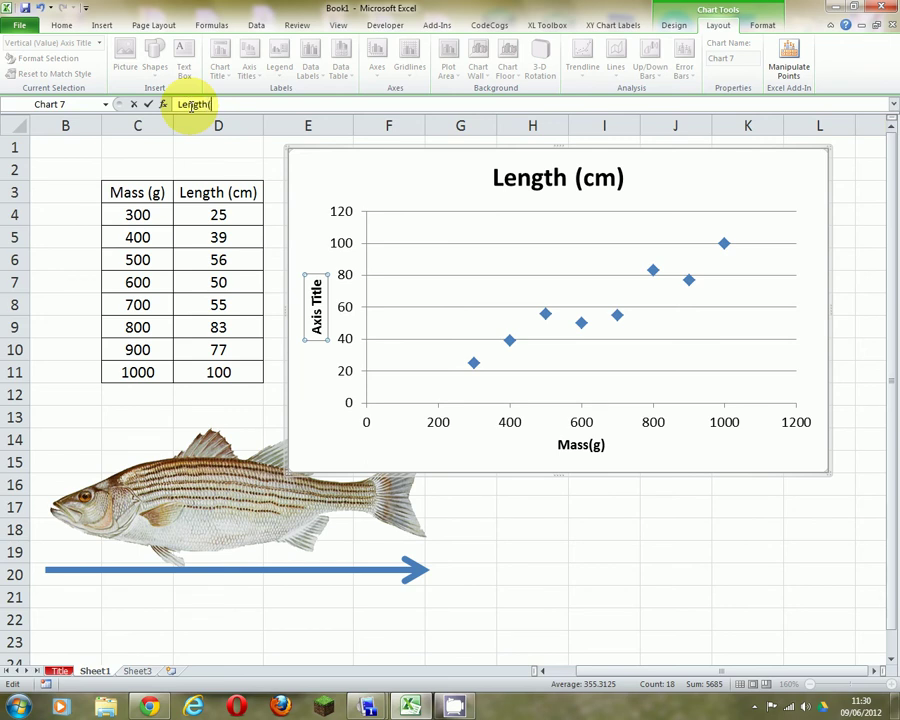
type("Length(cm)")
left_click(147, 104)
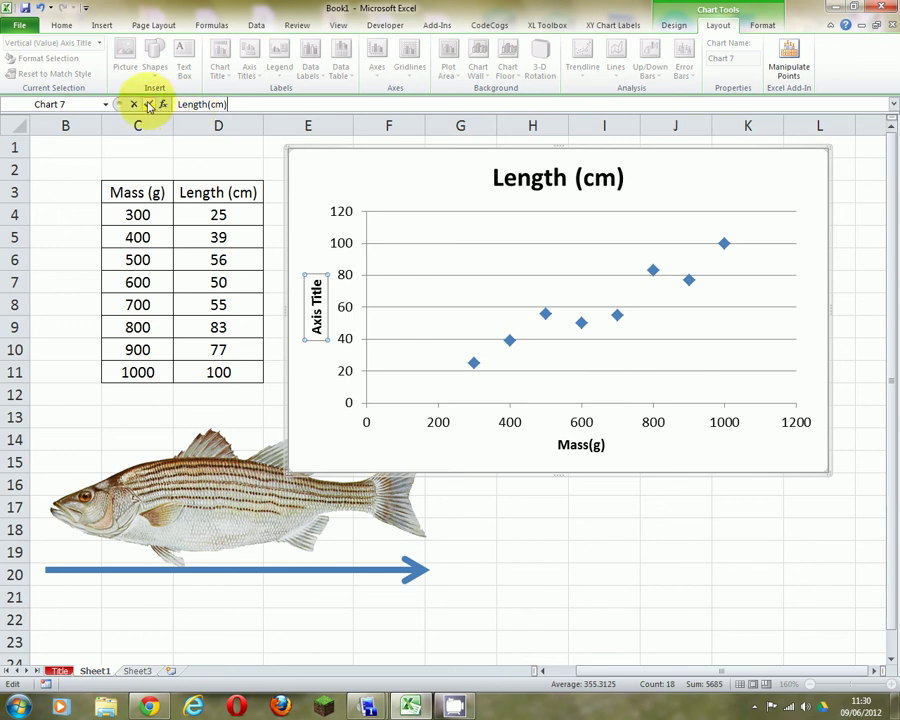
left_click(551, 531)
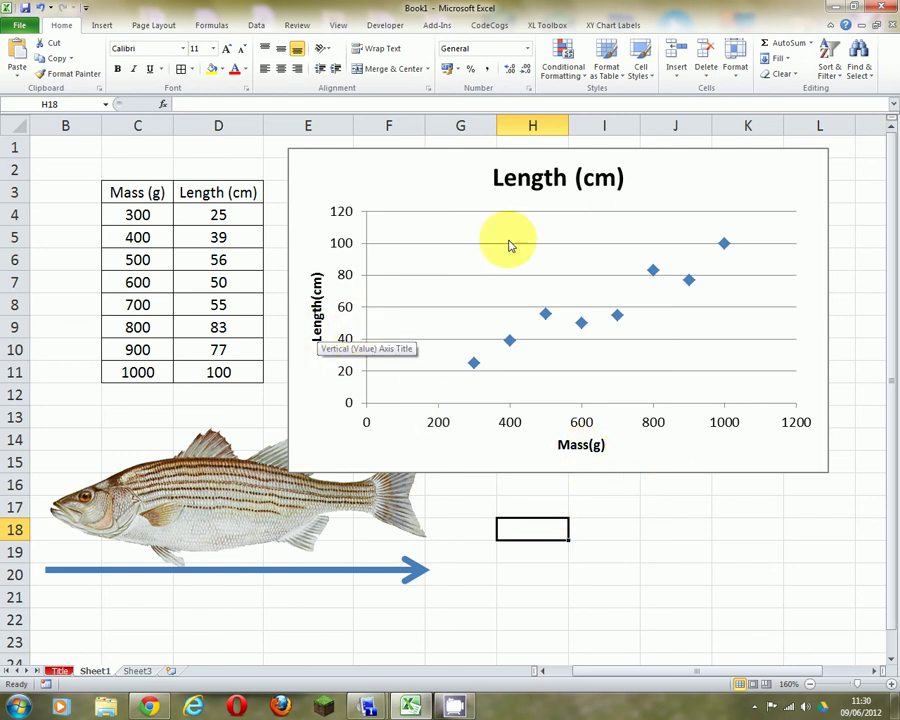
left_click(538, 177)
Step: Replace the chart title with 'Mass(g) and Length(cm) for Seabass'
double_click(538, 177)
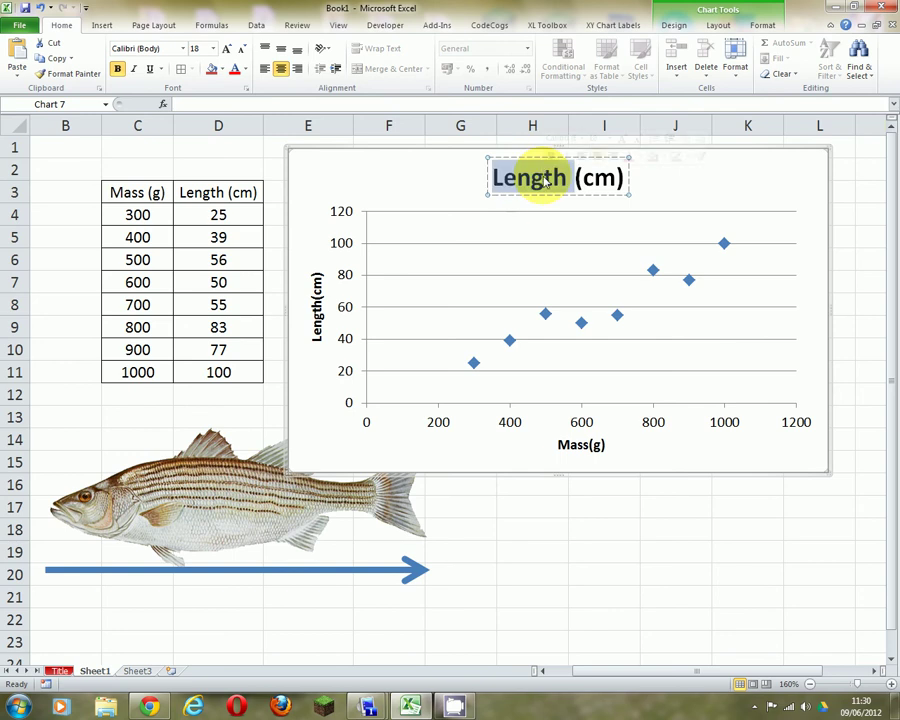
triple_click(547, 180)
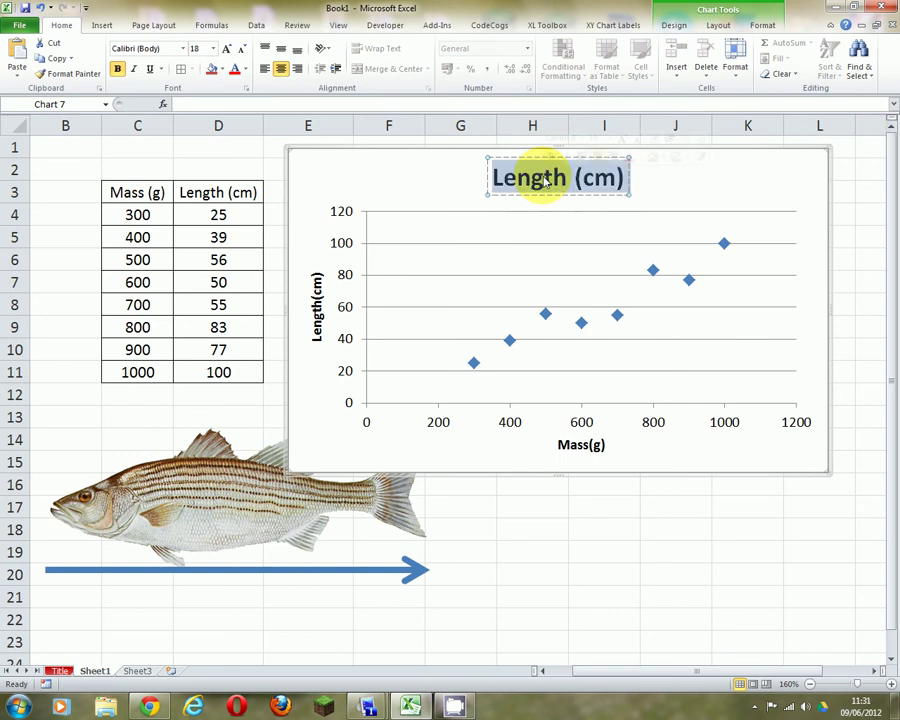
type("M")
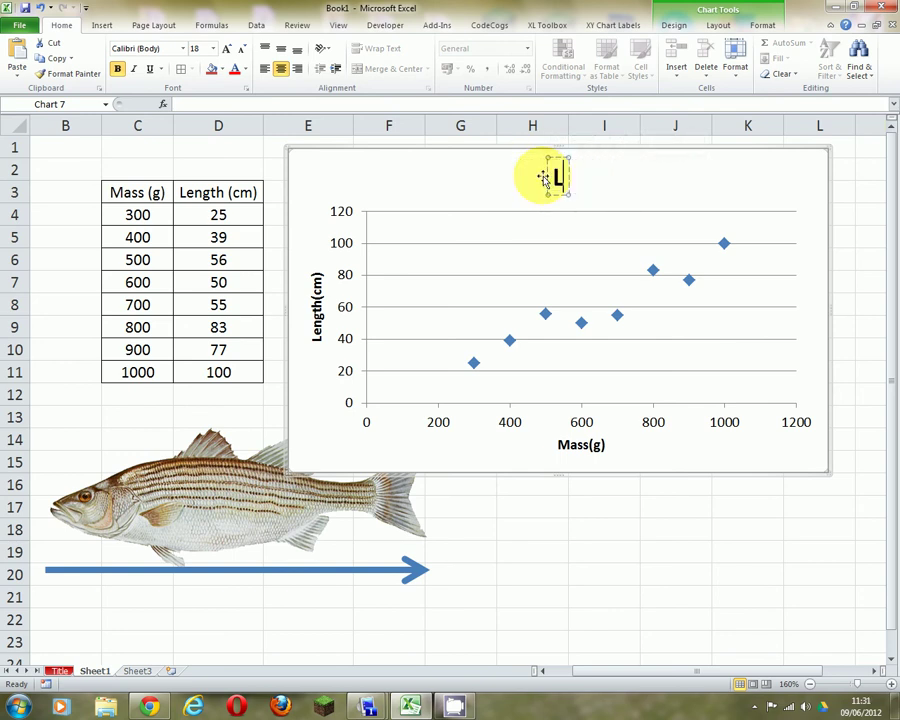
type("ass")
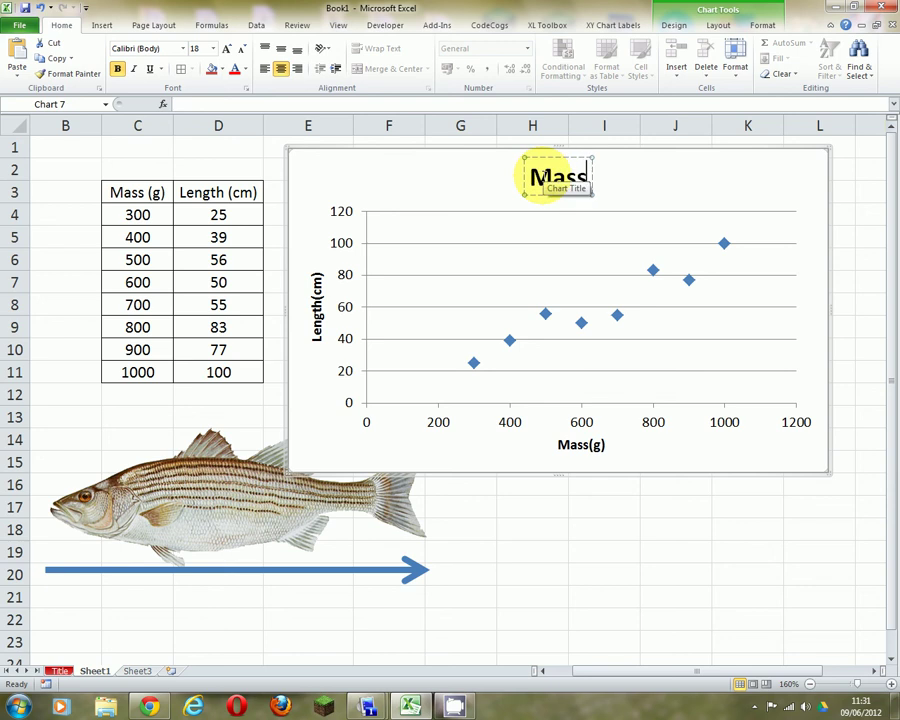
type("(g) and Length(cm) for Se")
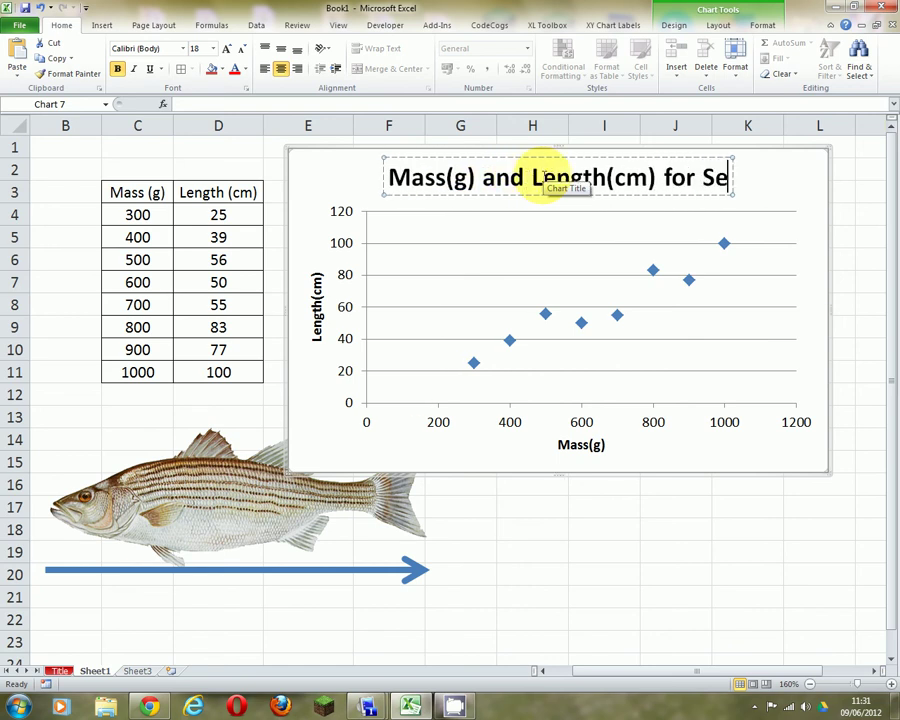
type("abass")
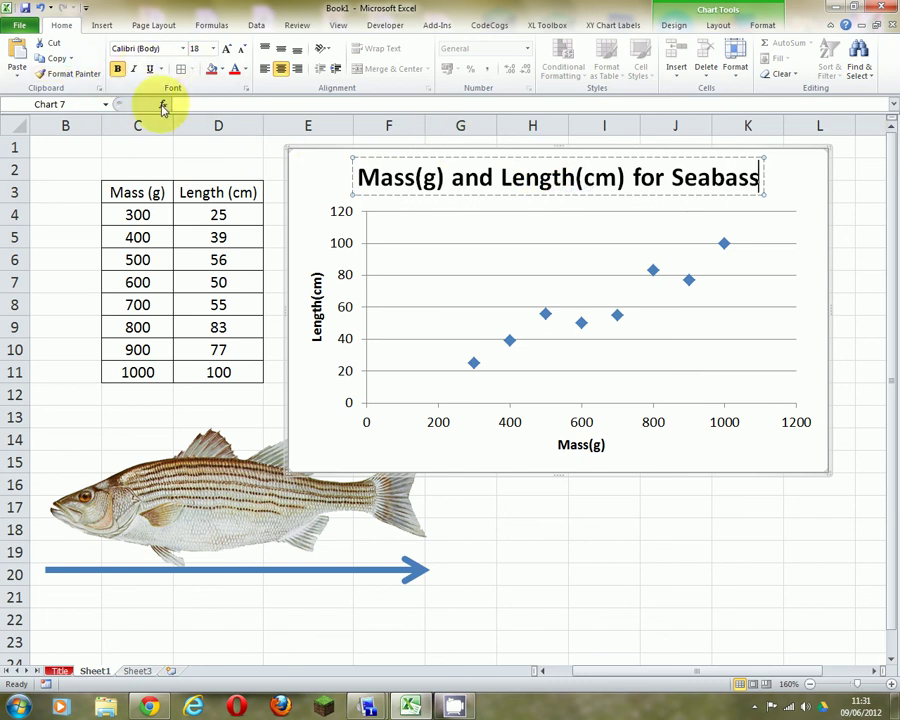
left_click(574, 249)
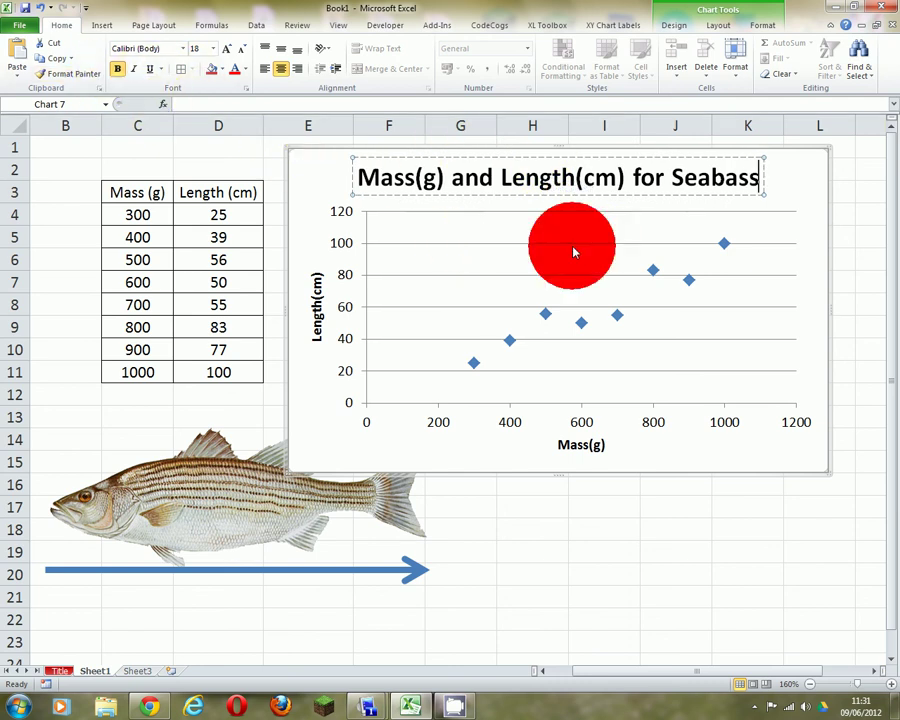
left_click(619, 537)
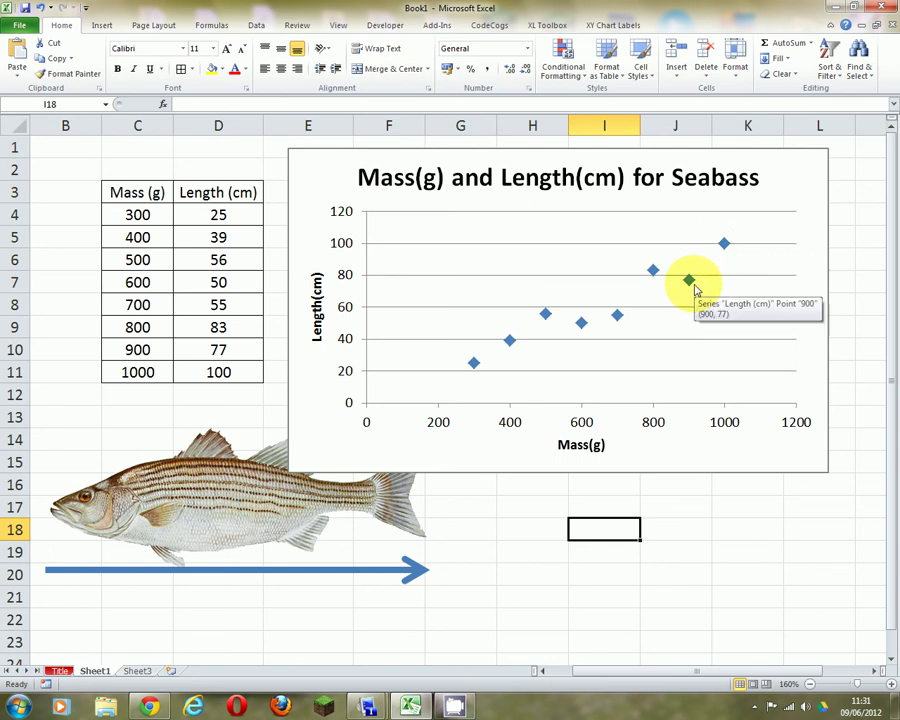
Step: Select the chart's Length (cm) data series
left_click(655, 273)
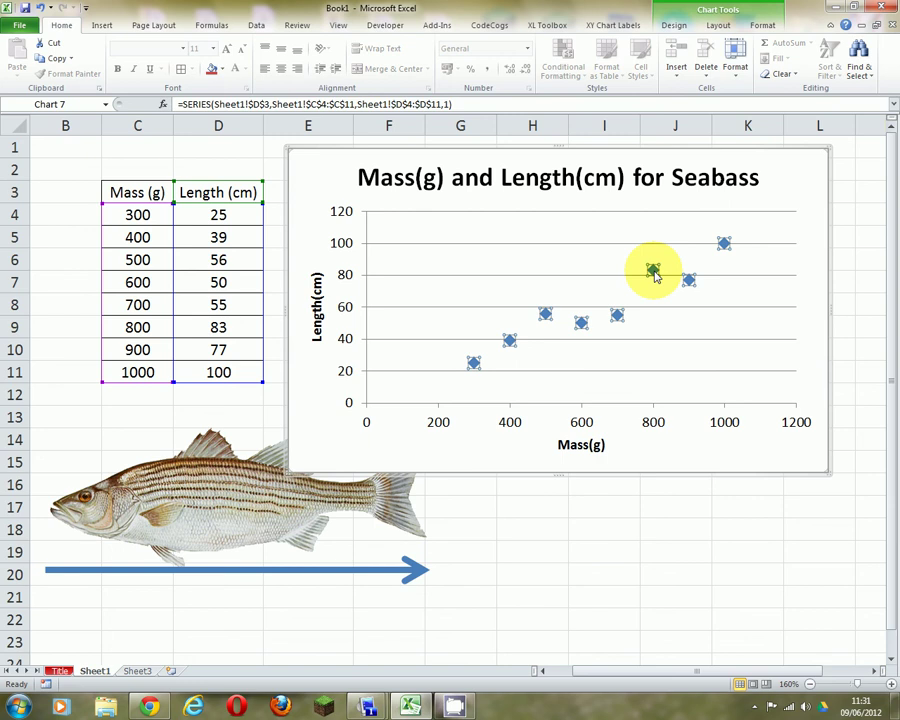
Step: Add a linear trendline to the Length (cm) series showing its equation and R² value
right_click(653, 273)
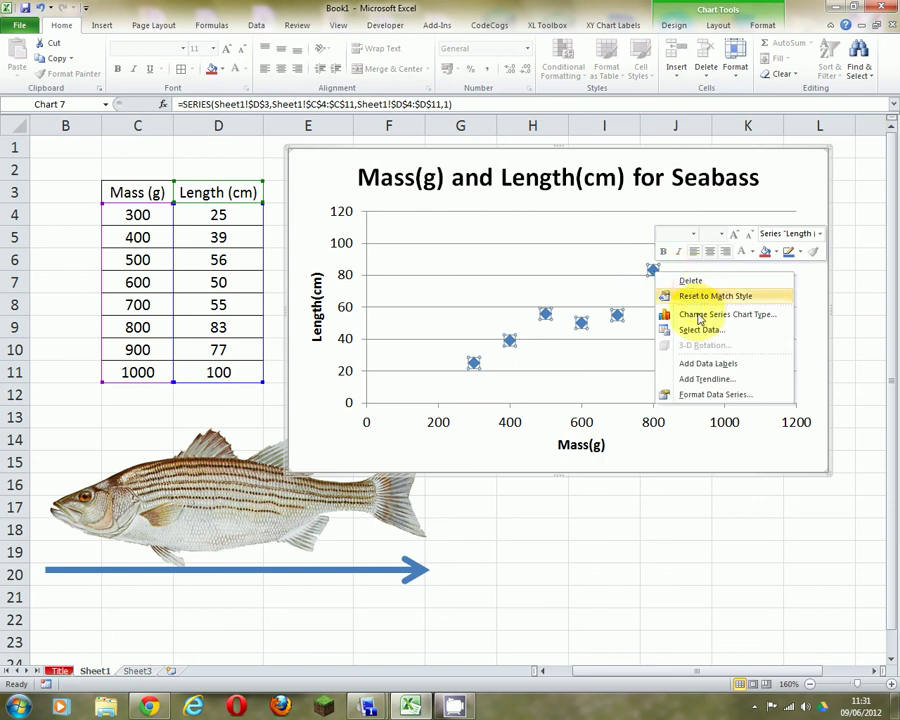
left_click(704, 380)
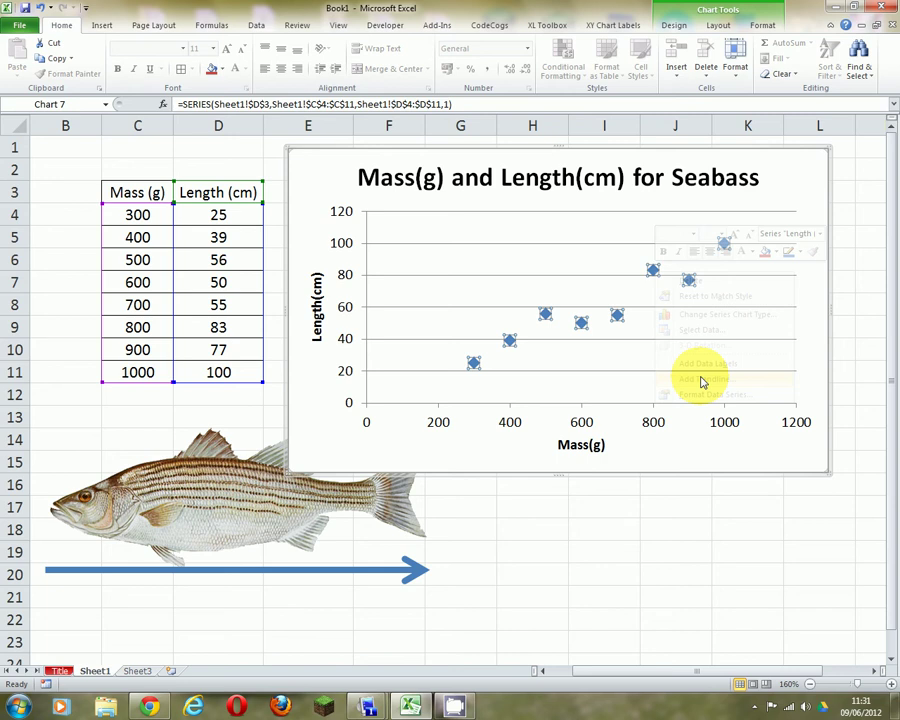
left_click_drag(600, 118, 654, 140)
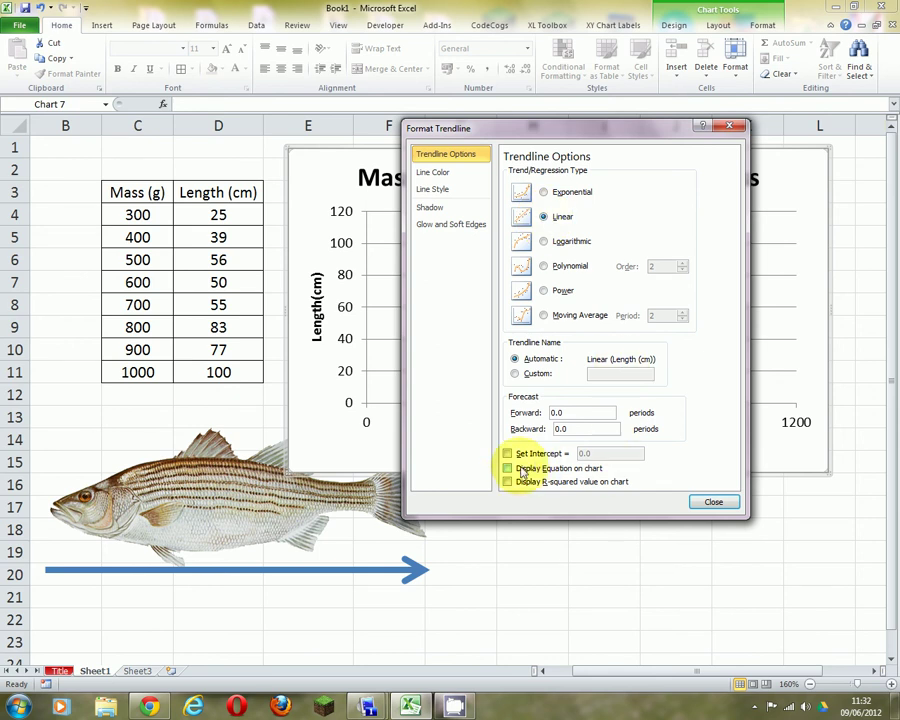
left_click(522, 470)
left_click(512, 482)
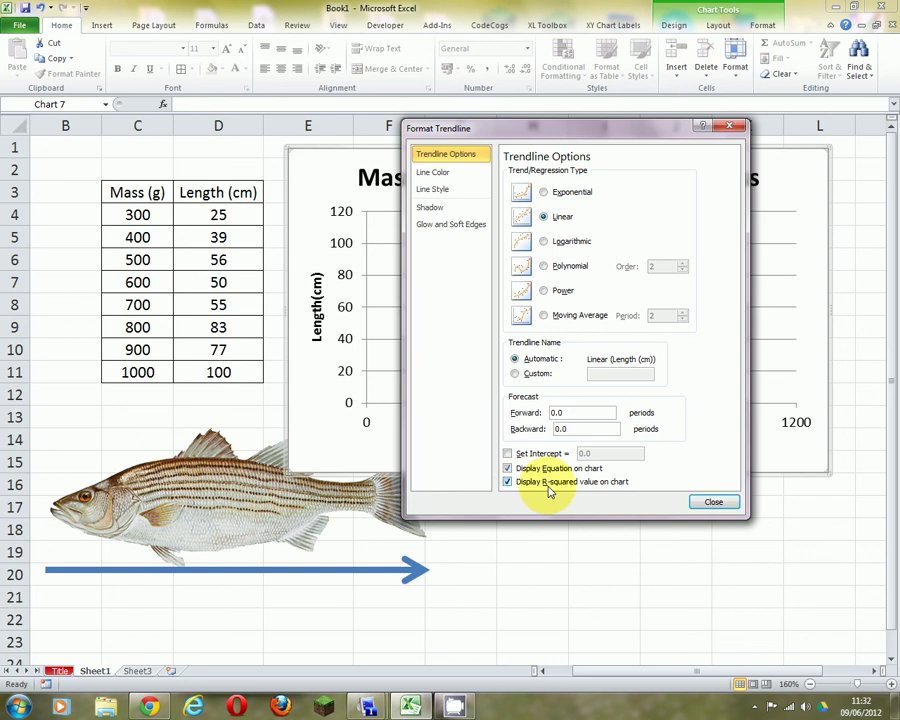
Step: Make the trendline a solid red line
left_click(465, 176)
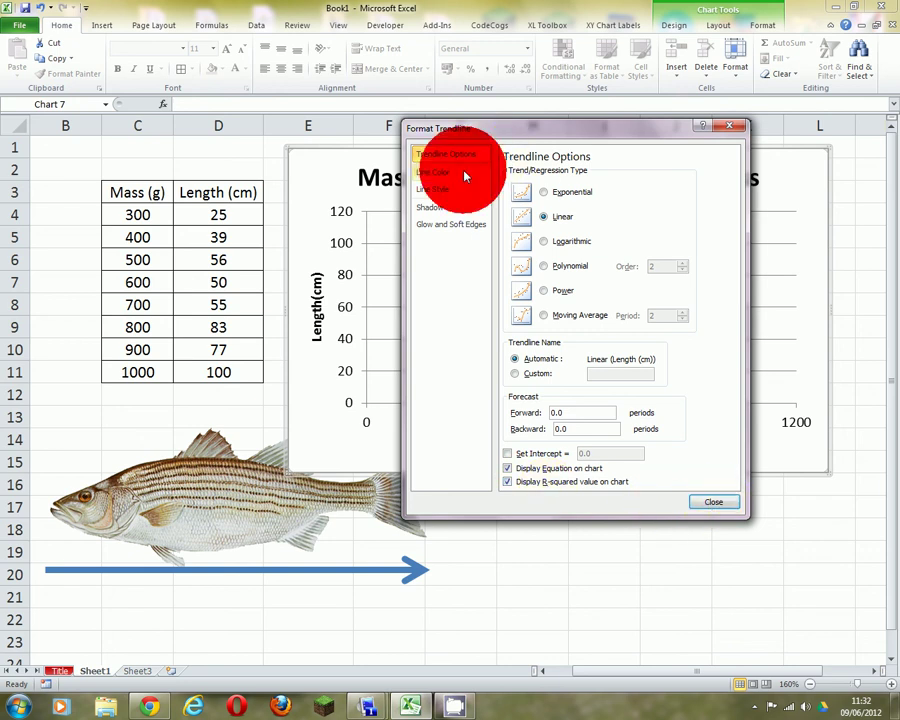
left_click(507, 186)
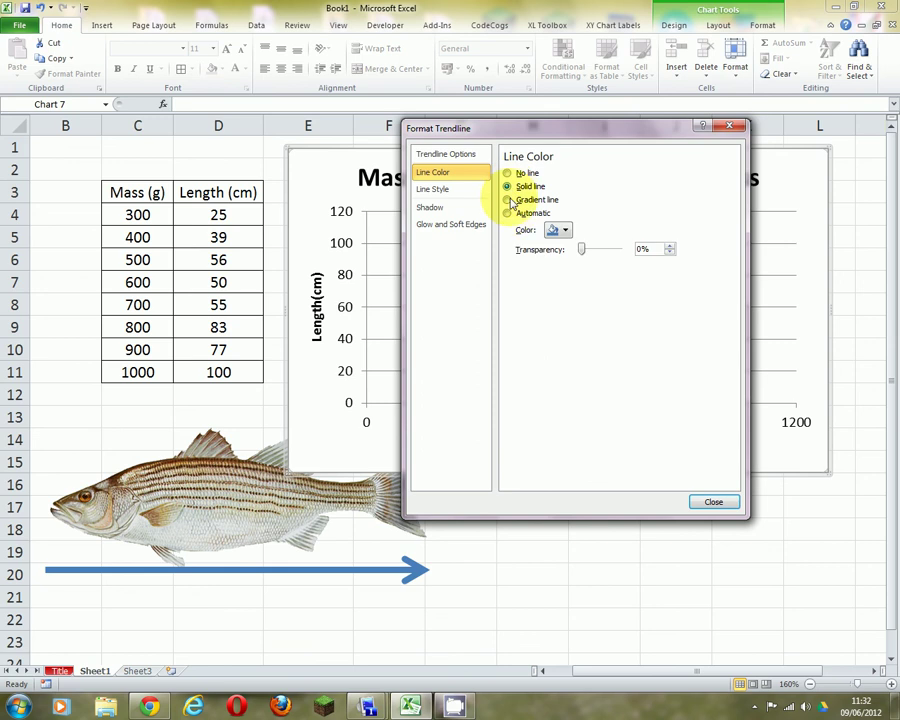
left_click(555, 230)
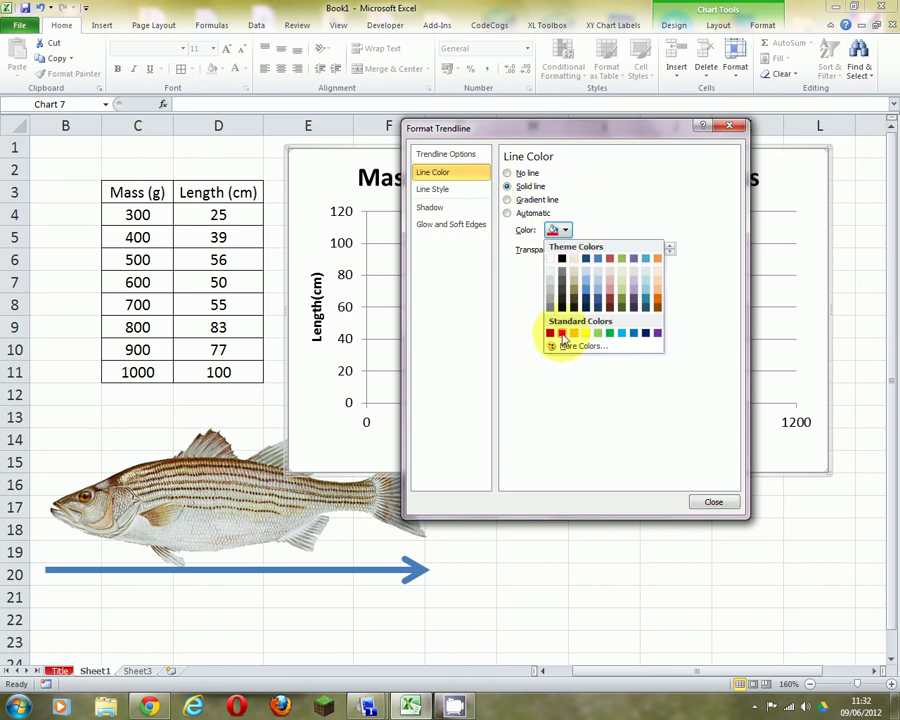
left_click(562, 334)
Step: Thicken the trendline to 3 pt and close the Format Trendline dialog
left_click(435, 190)
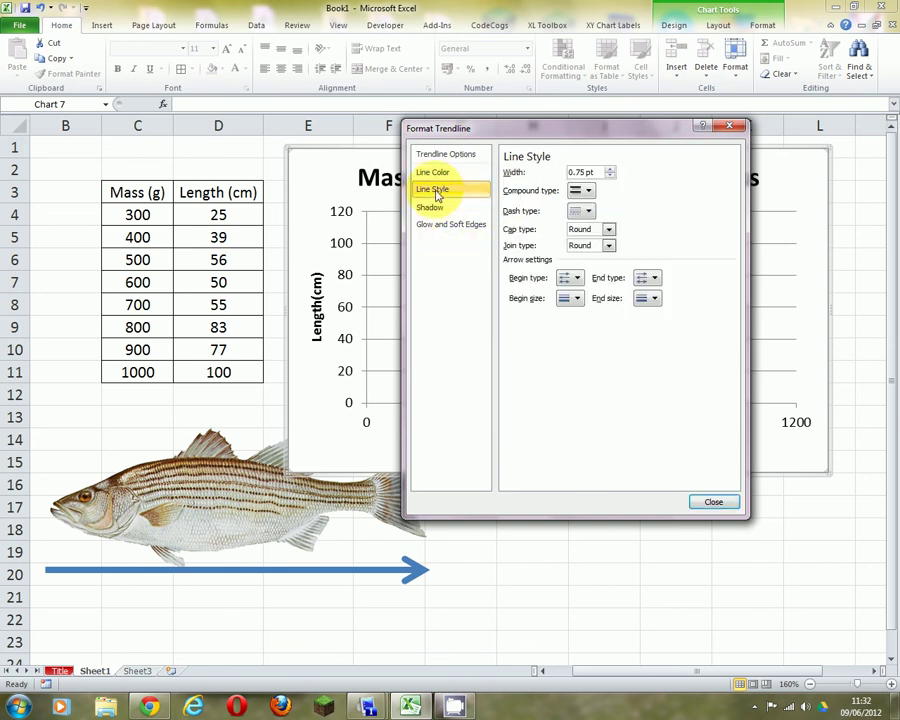
left_click(611, 170)
left_click(611, 170)
left_click(611, 170)
left_click(611, 170)
left_click(611, 170)
left_click(611, 170)
left_click(611, 170)
left_click(611, 170)
left_click(611, 170)
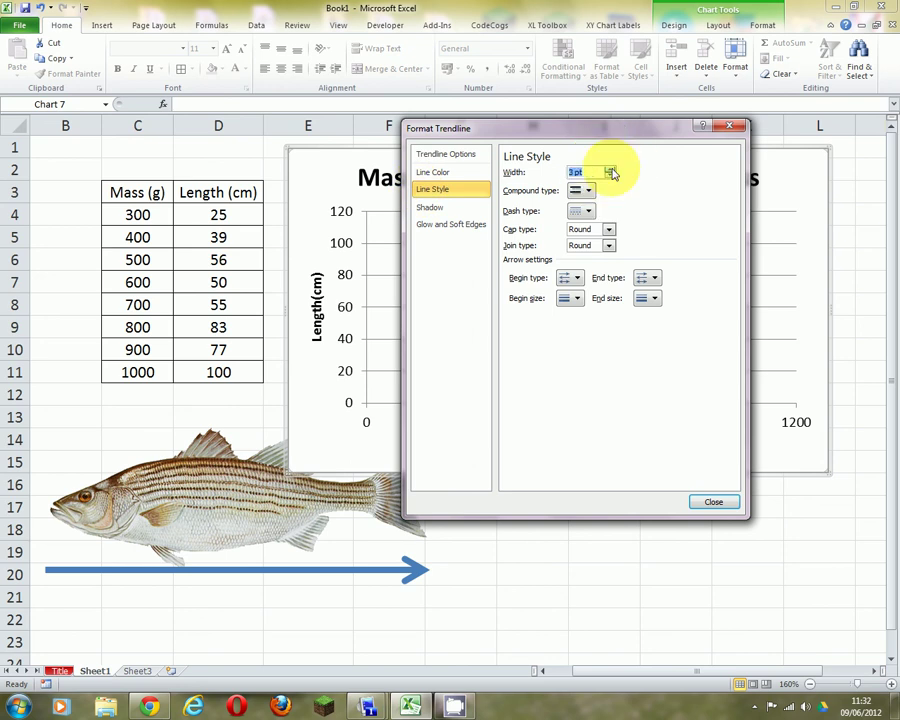
left_click(706, 501)
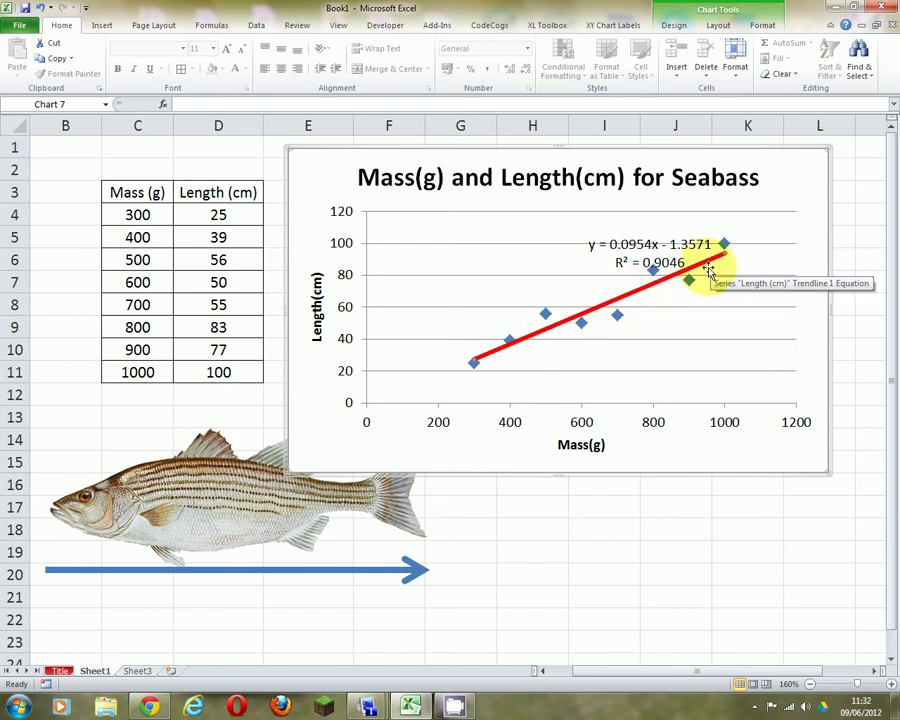
left_click(608, 243)
Step: Drag the y = 0.0954x - 1.3571, R² = 0.9046 label to the plot's upper-left
left_click_drag(608, 243, 420, 281)
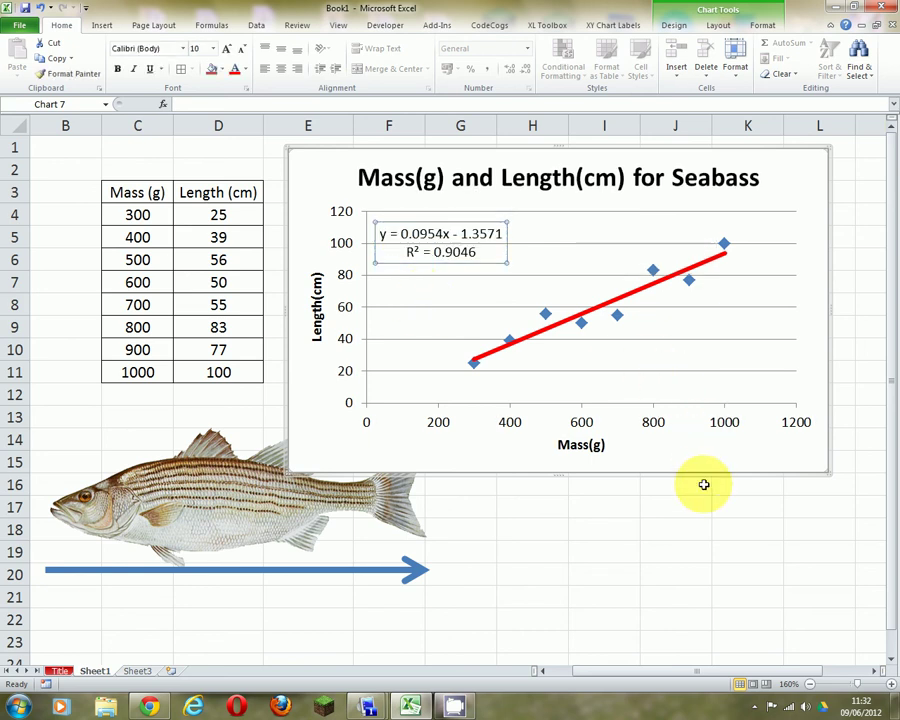
left_click(650, 500)
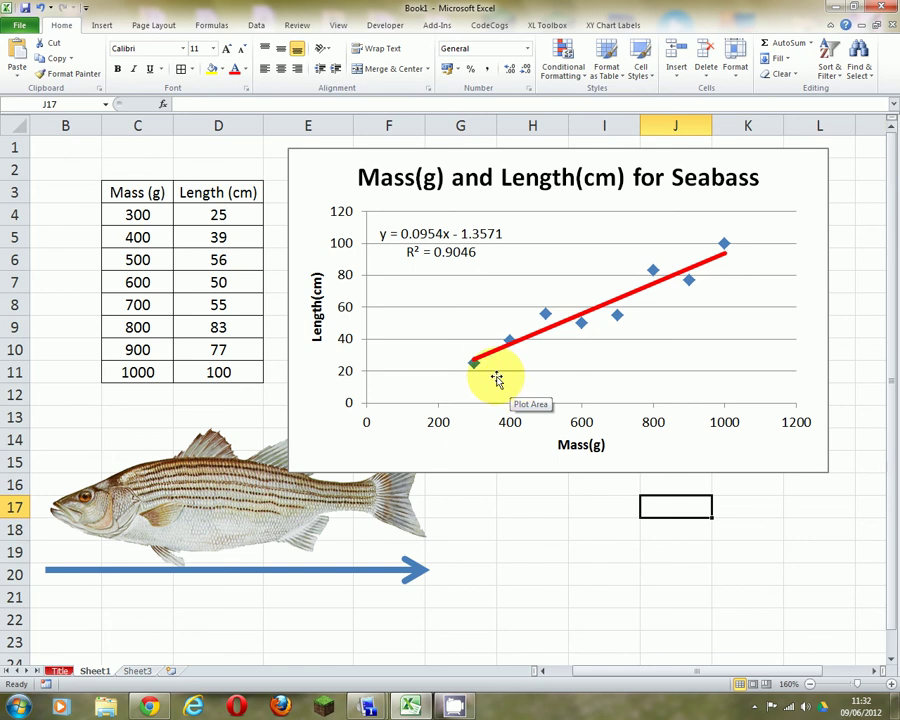
mouse_move(476, 366)
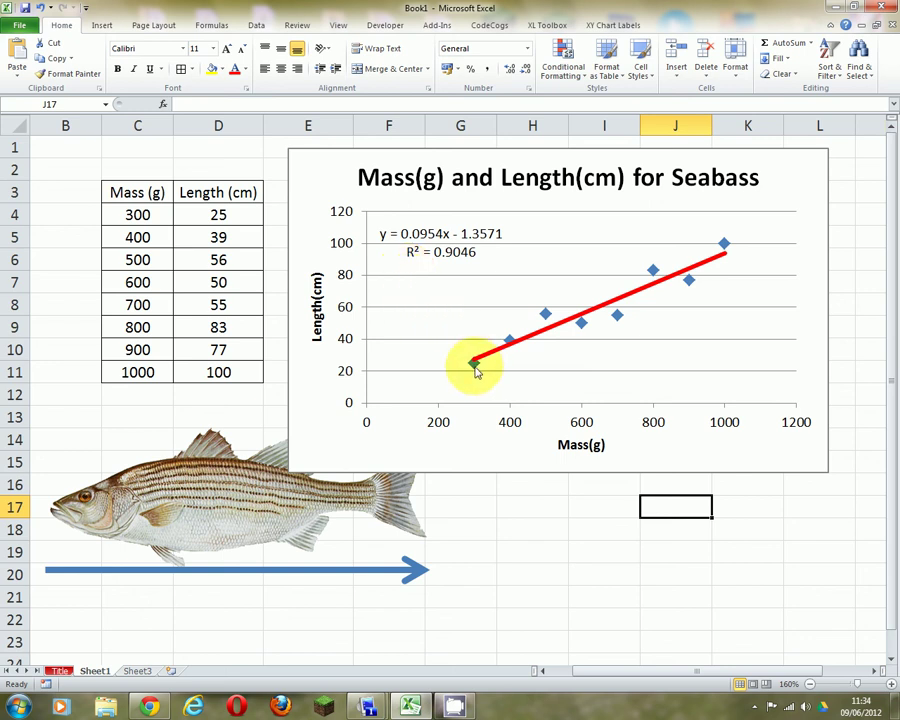
Step: Set the seabass data series' Marker Type to None in Format Data Series, leaving the red trendline
left_click(545, 315)
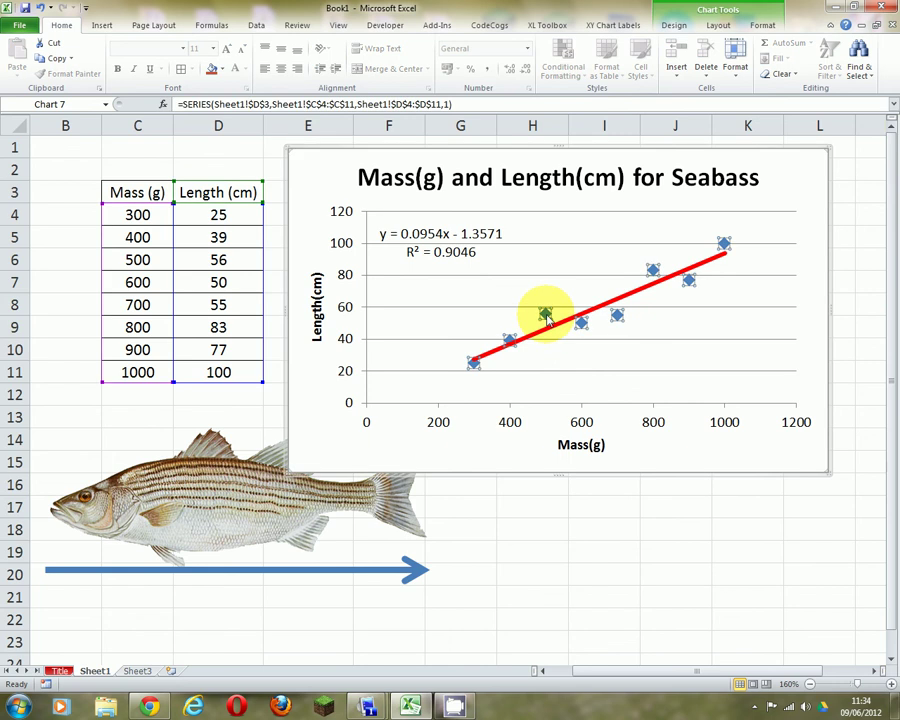
right_click(545, 314)
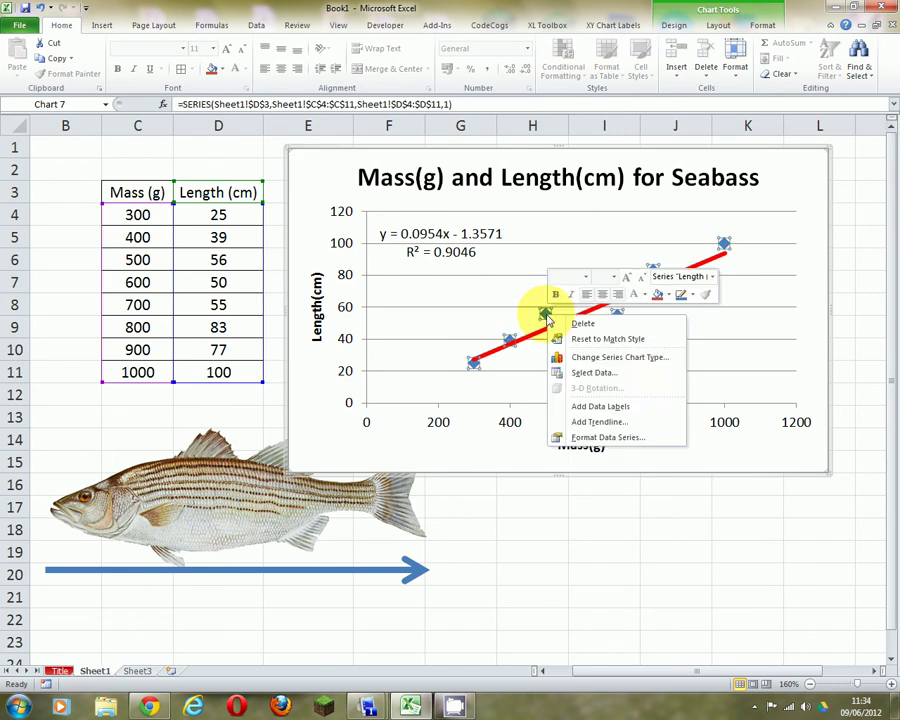
left_click(621, 437)
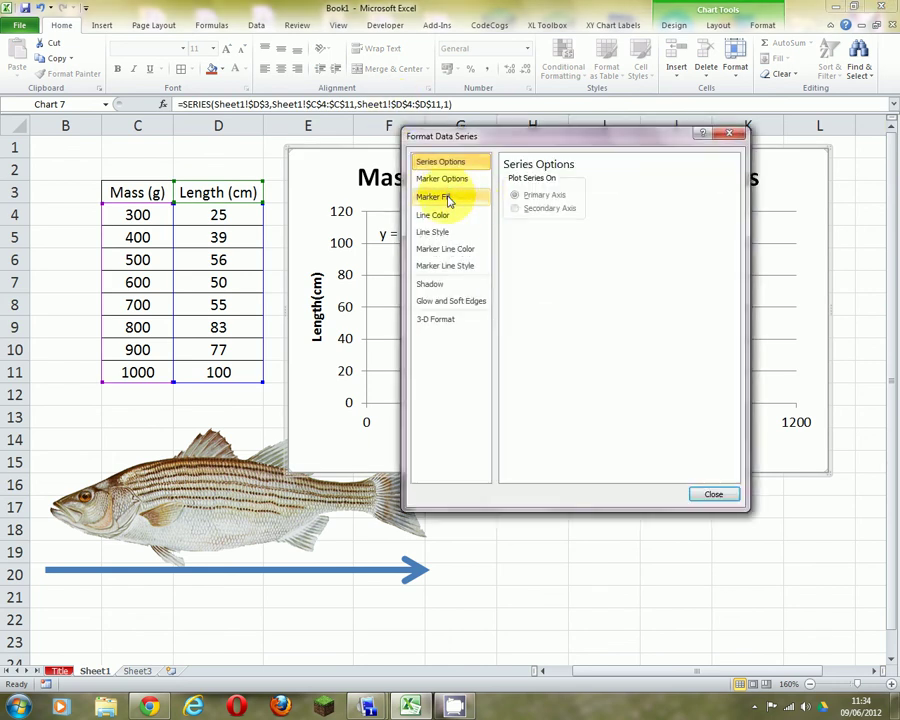
left_click(445, 181)
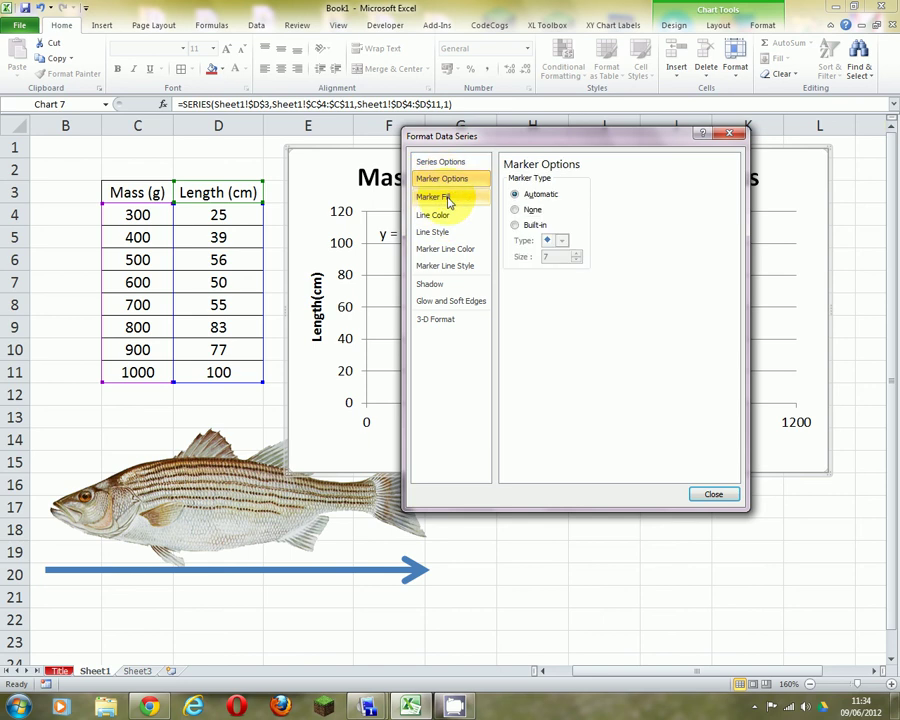
left_click(514, 209)
left_click(713, 495)
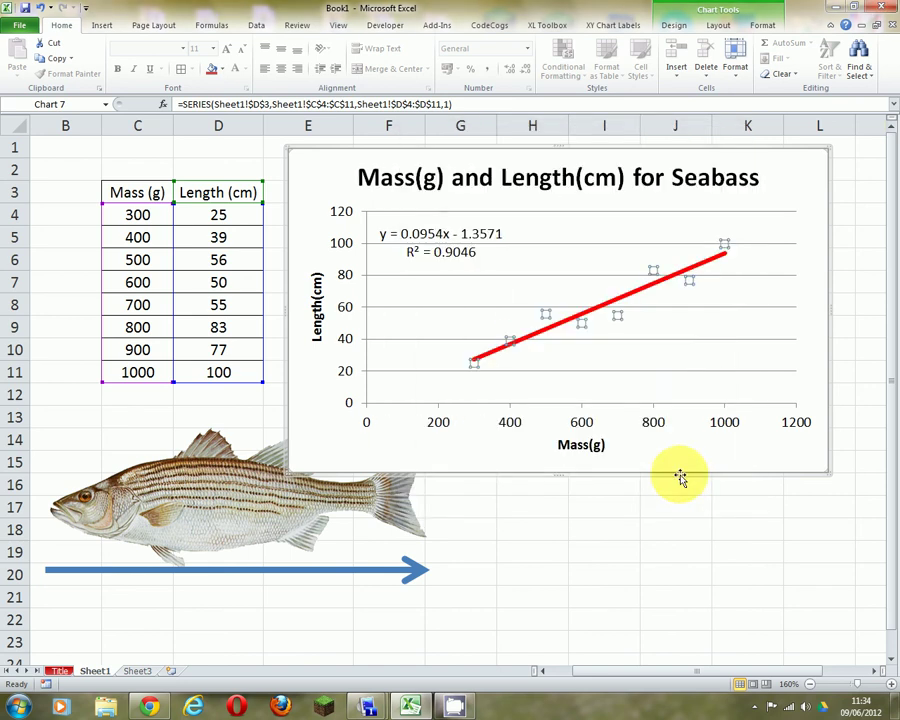
left_click(693, 371)
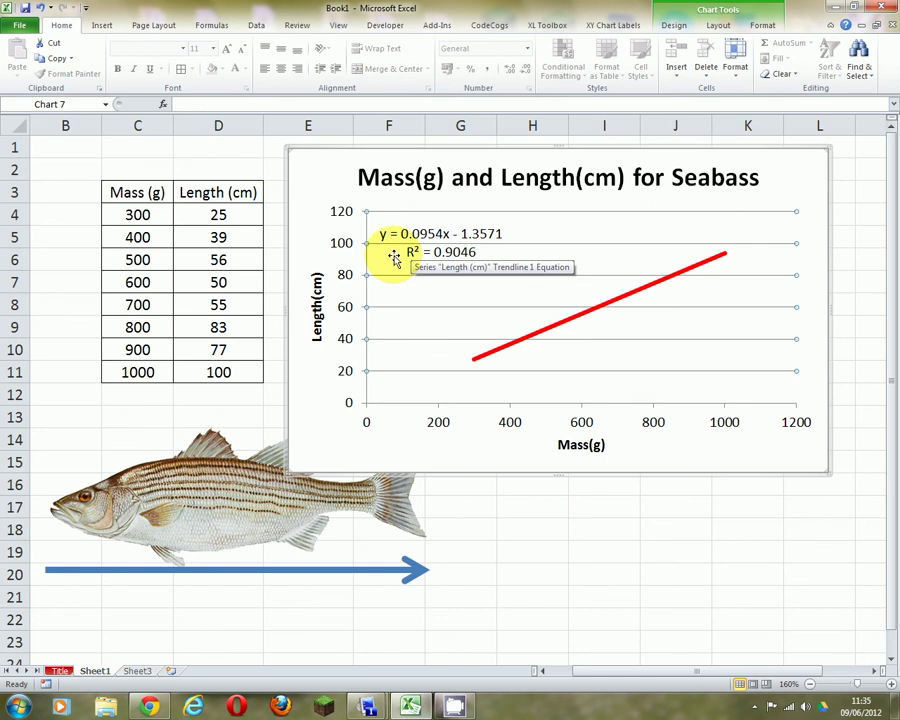
left_click(408, 335)
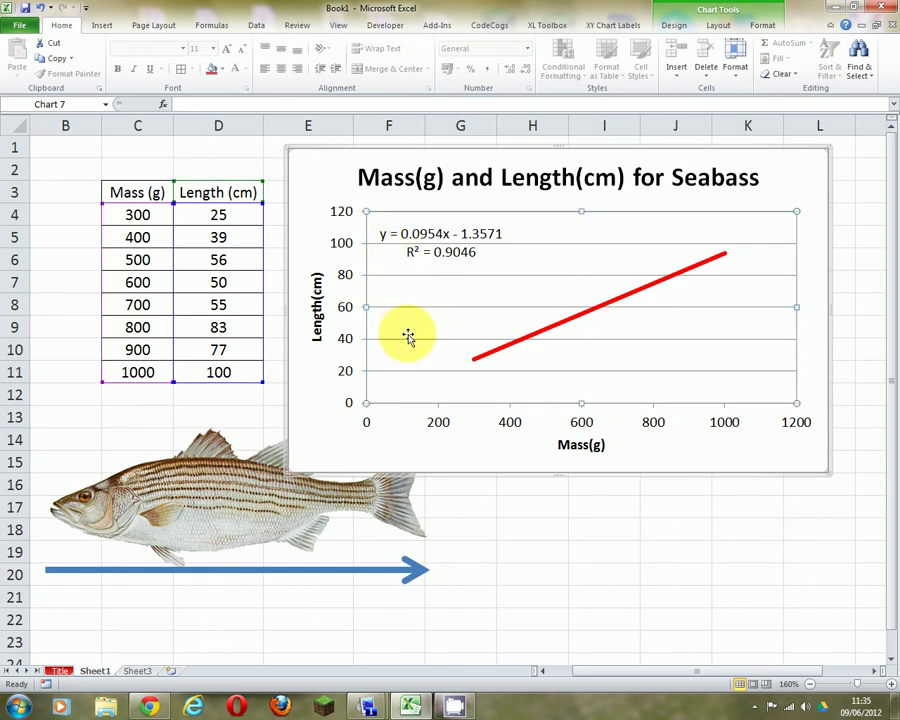